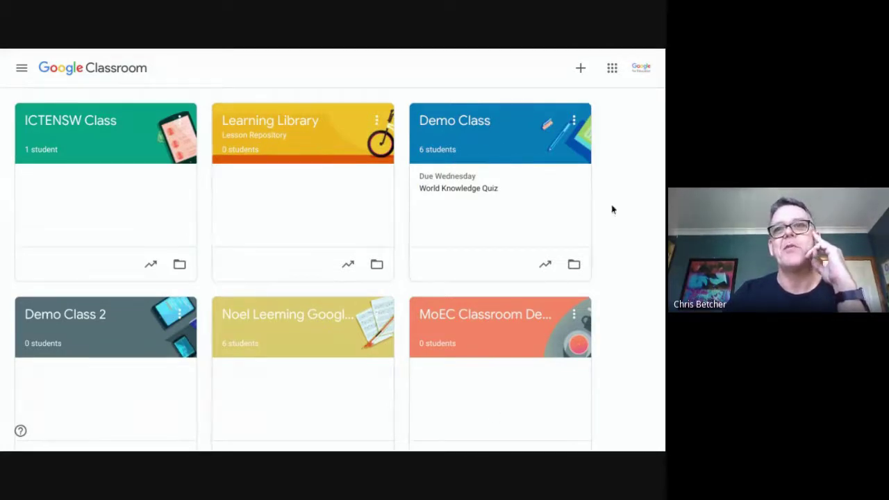
- Browse the list of classes and open Demo Class
scroll(594, 263, down, 2)
scroll(591, 268, down, 4)
scroll(588, 278, up, 5)
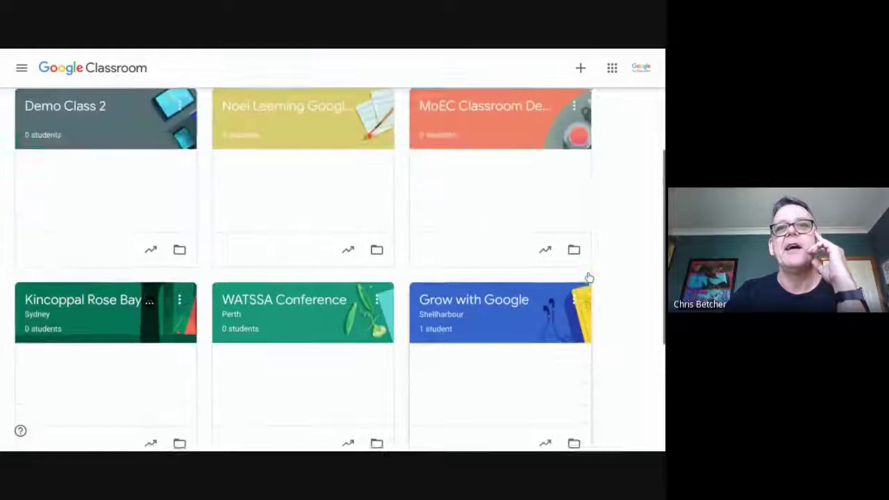
click(460, 123)
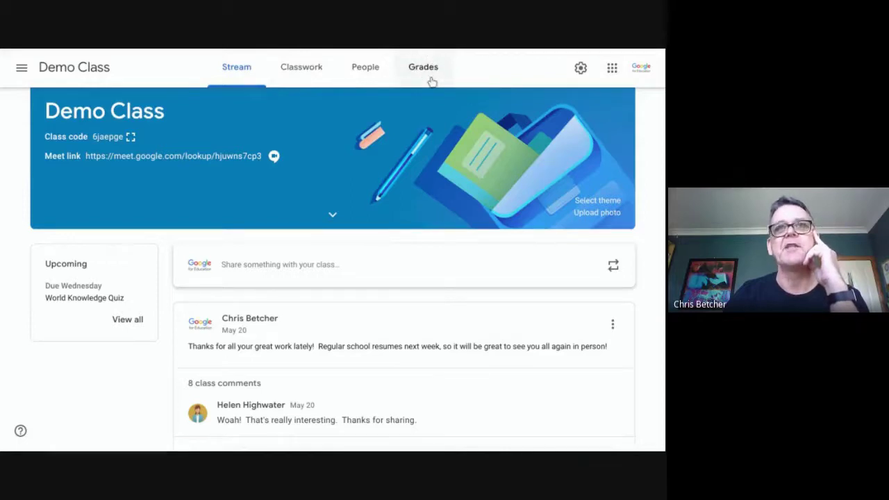
- Expand the class comments under the May 20 announcement in the stream and read through the discussion
scroll(364, 266, down, 1)
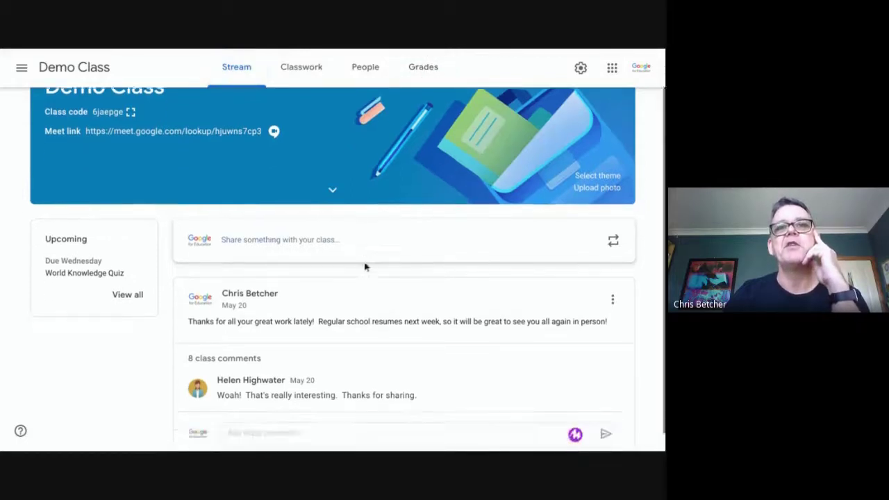
click(226, 340)
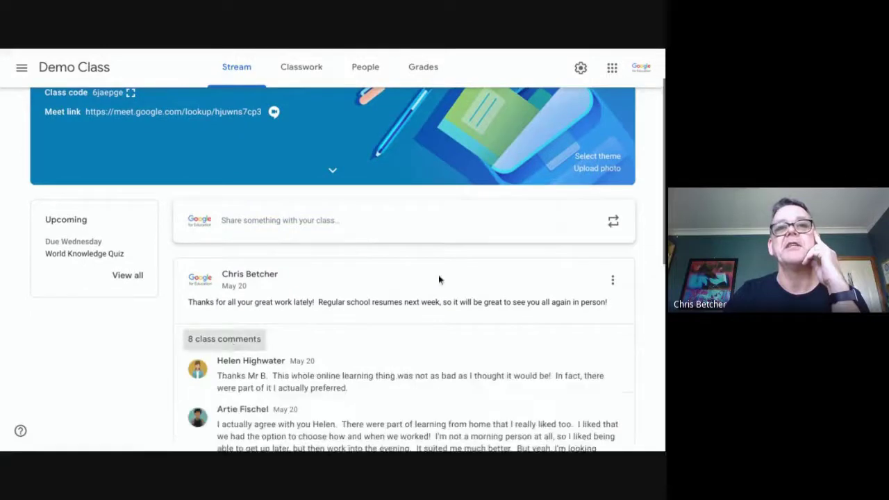
scroll(451, 285, down, 5)
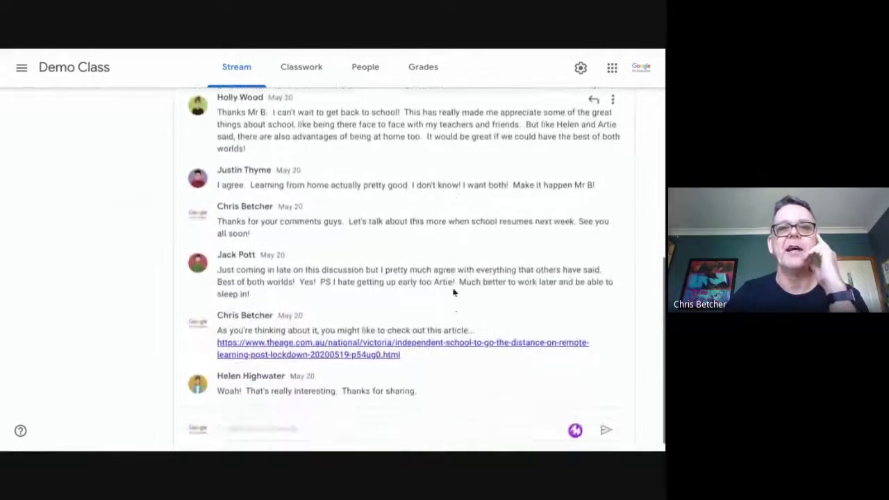
scroll(453, 291, up, 4)
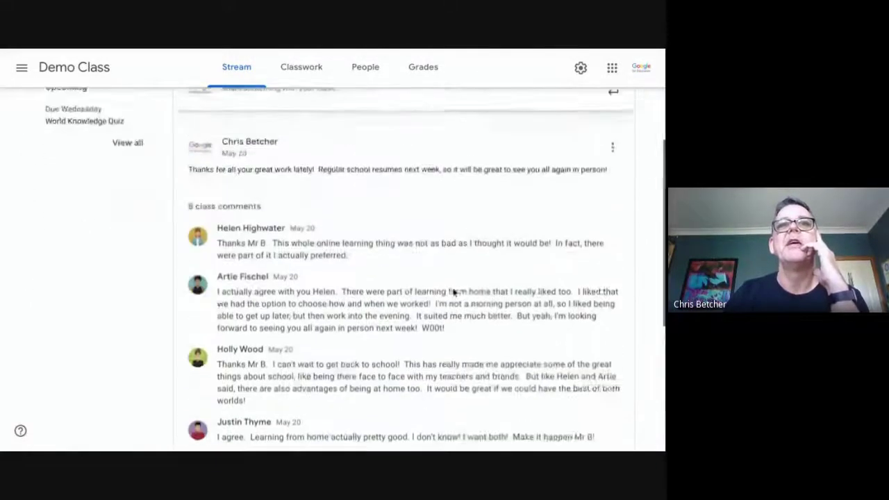
scroll(454, 292, up, 2)
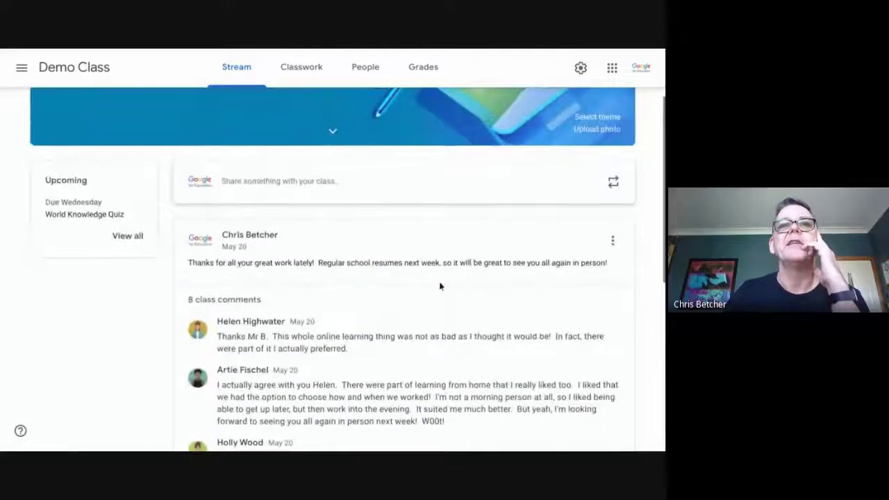
- Review Demo Class's classwork page with its assignments grouped by topic
click(303, 69)
scroll(477, 221, down, 5)
scroll(476, 224, down, 1)
scroll(476, 225, up, 6)
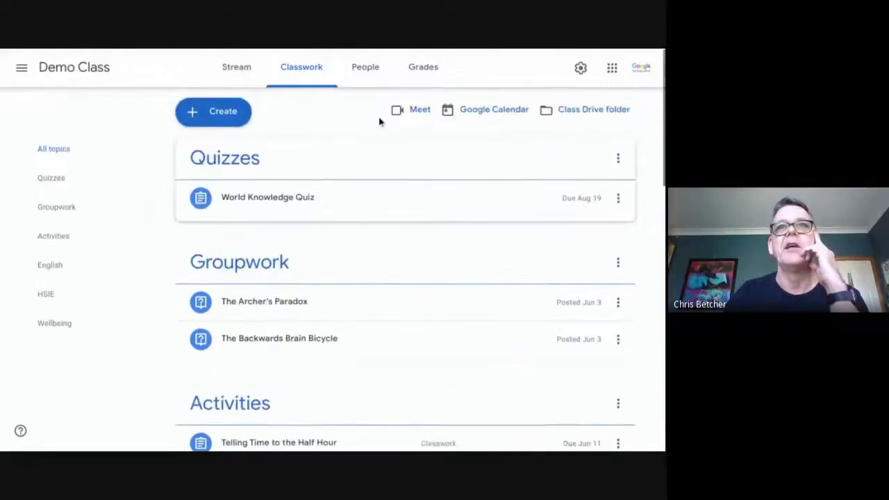
- View Demo Class's list of teachers and students, and its gradebook
click(365, 67)
scroll(438, 250, down, 1)
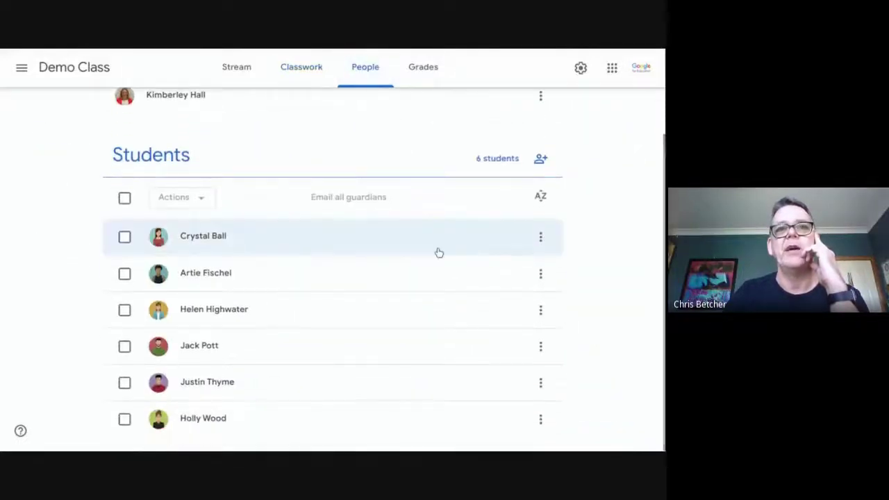
click(425, 66)
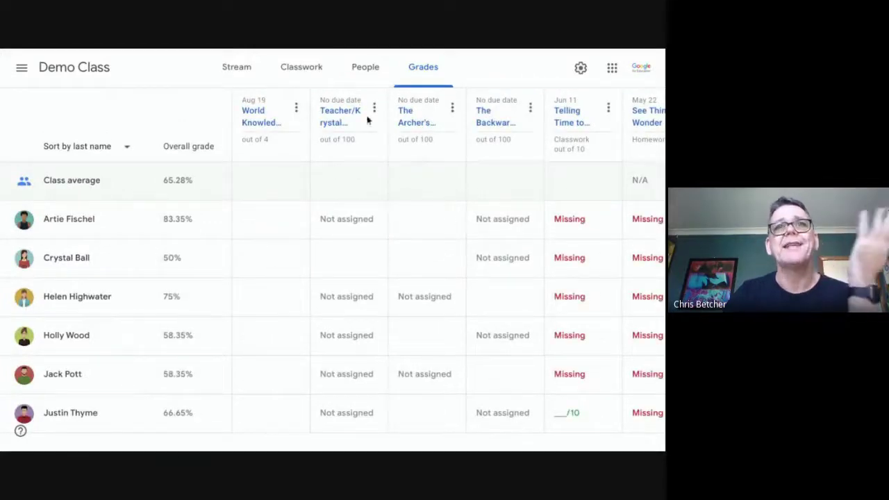
- Create a new assignment in Demo Class's classwork with the title "Where do we live task"
click(300, 70)
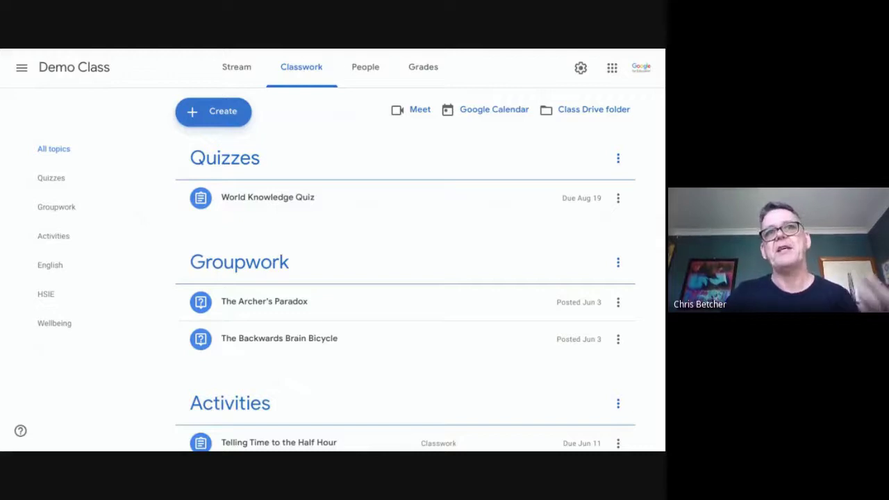
click(224, 113)
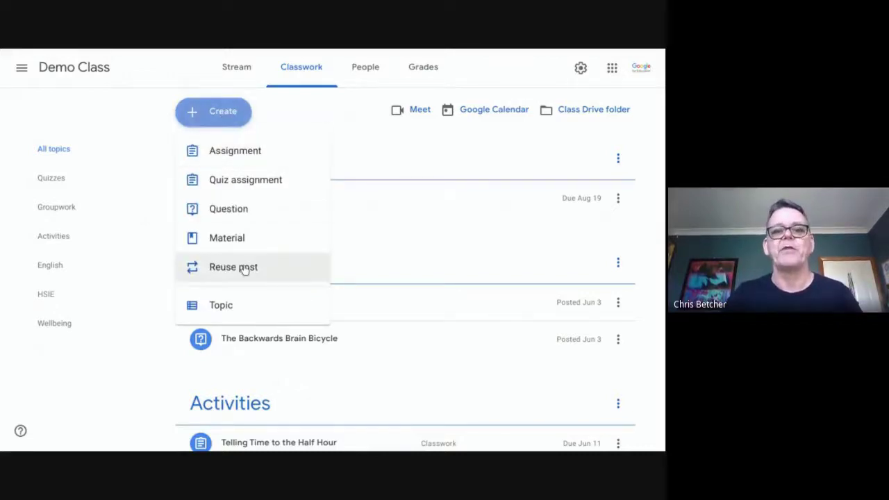
click(236, 152)
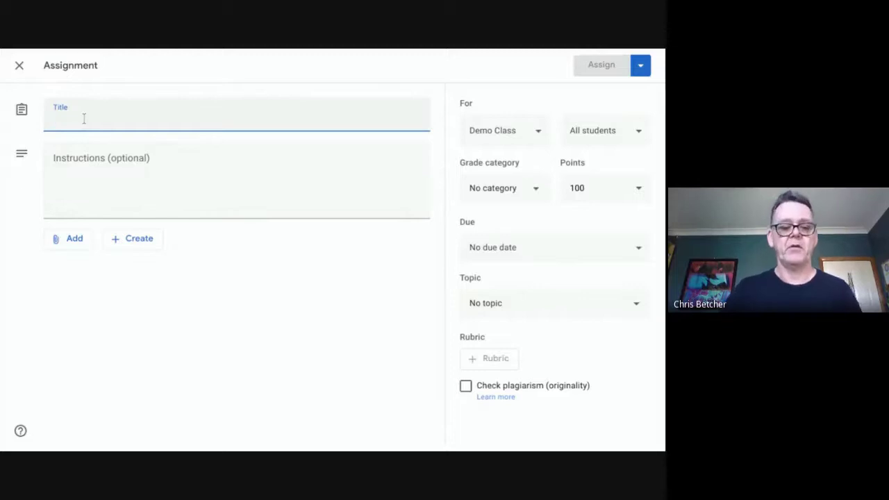
text(Where do we live task)
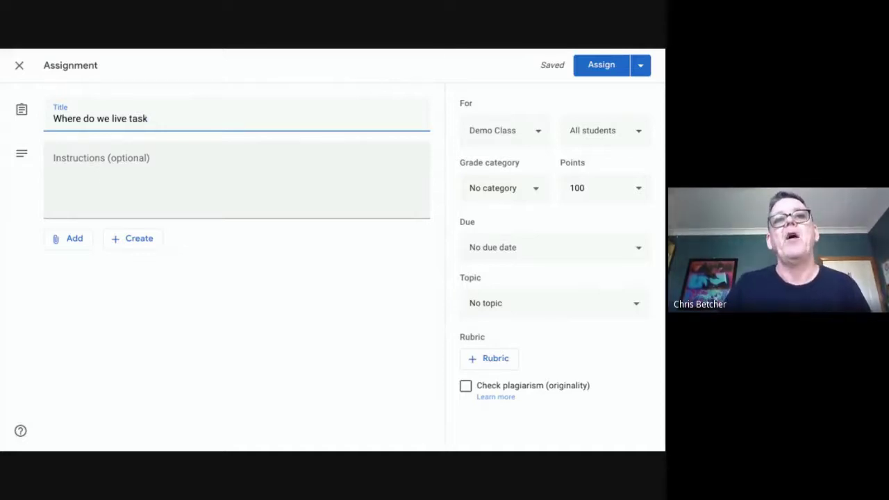
- Examine the attachment sources and the classes the assignment can be posted to, leaving both unchanged
click(66, 242)
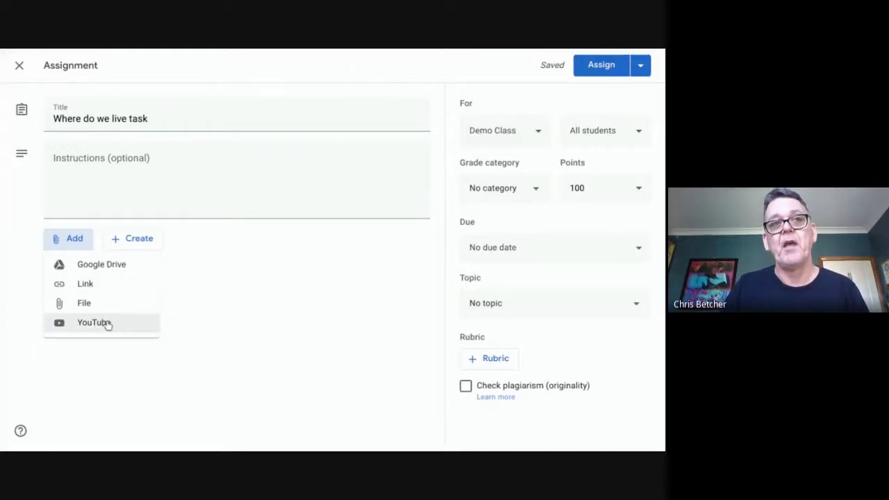
click(198, 278)
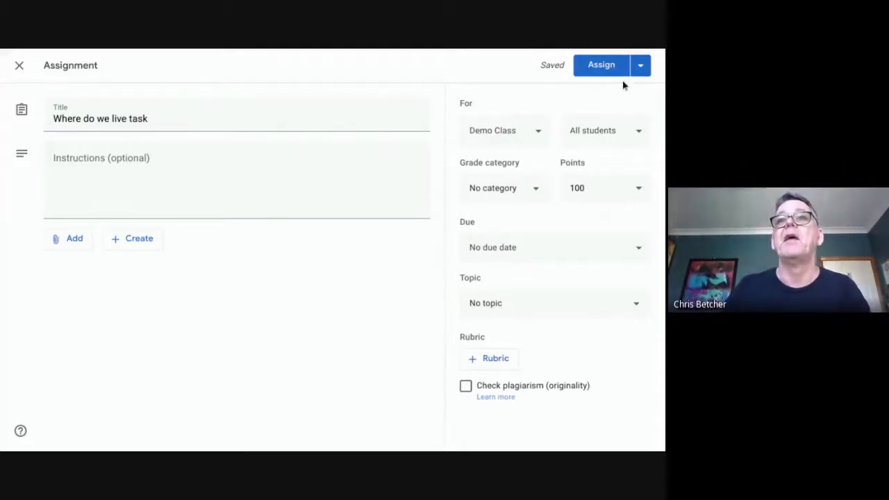
click(539, 134)
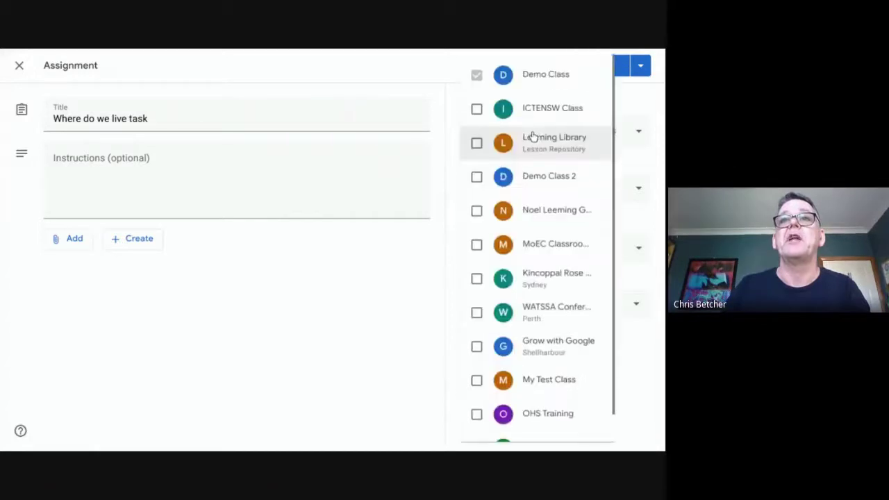
click(444, 76)
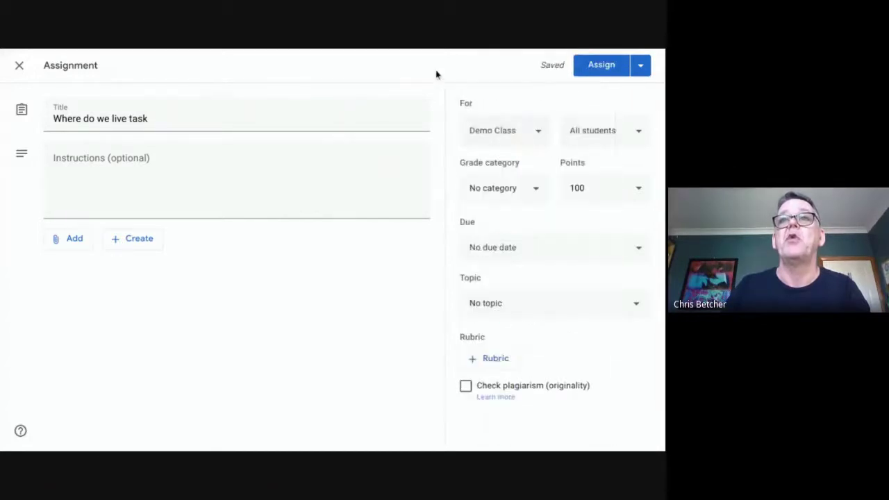
- Try deselecting all students and selecting an individual one for the assignment, and restore the selection to All students
click(633, 132)
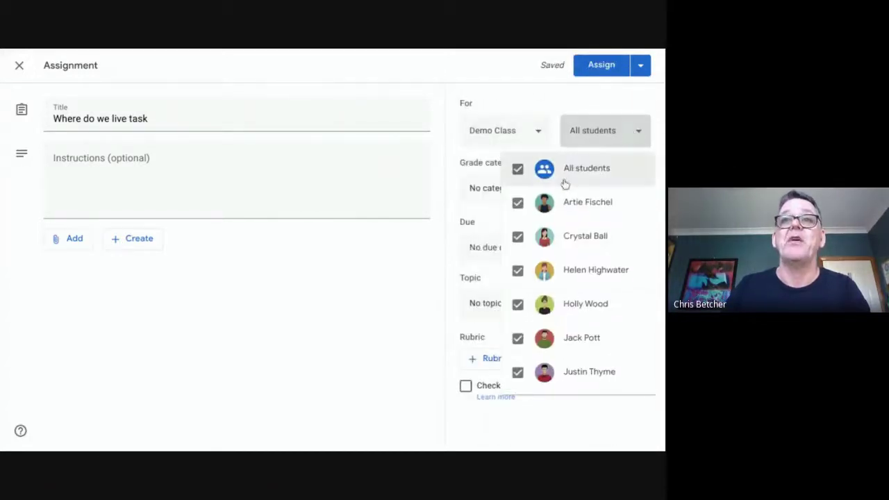
click(518, 169)
click(519, 236)
click(518, 237)
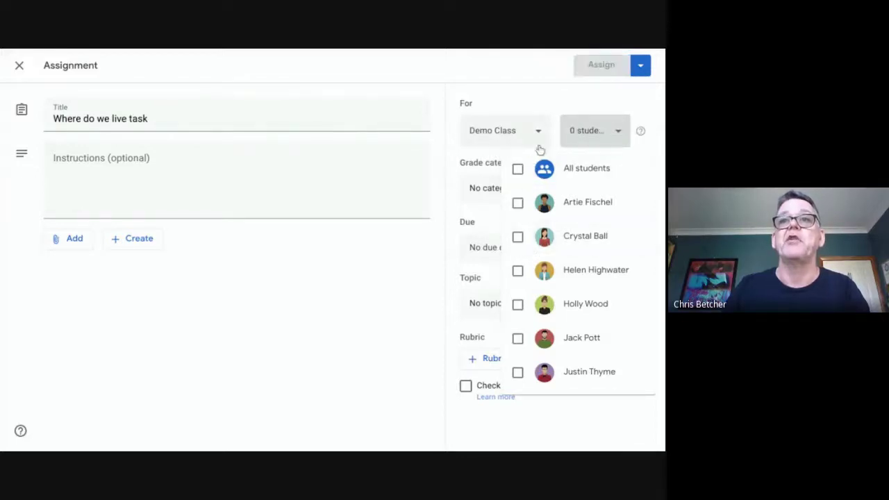
click(518, 169)
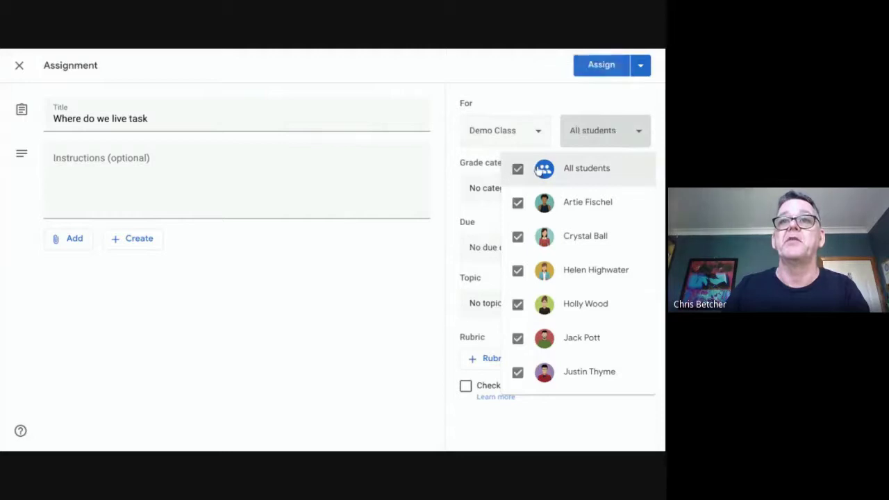
click(647, 109)
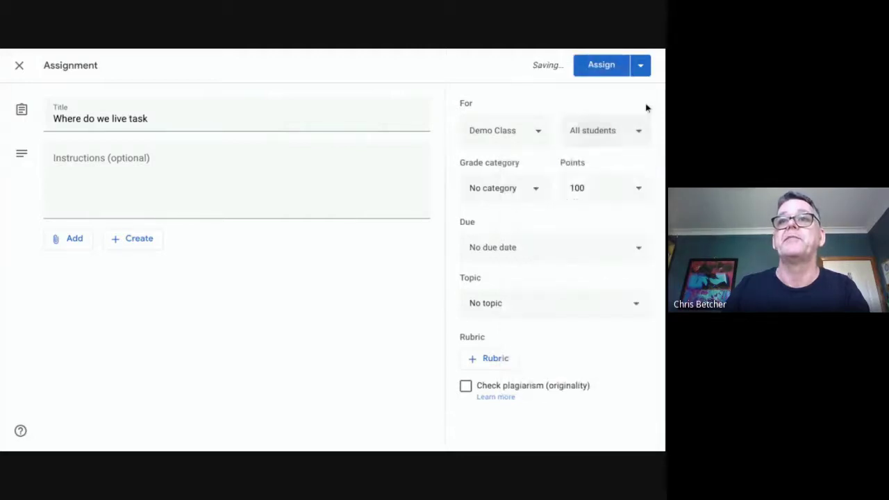
- Try Homework as the assignment's grade category and settle on Classwork
click(540, 193)
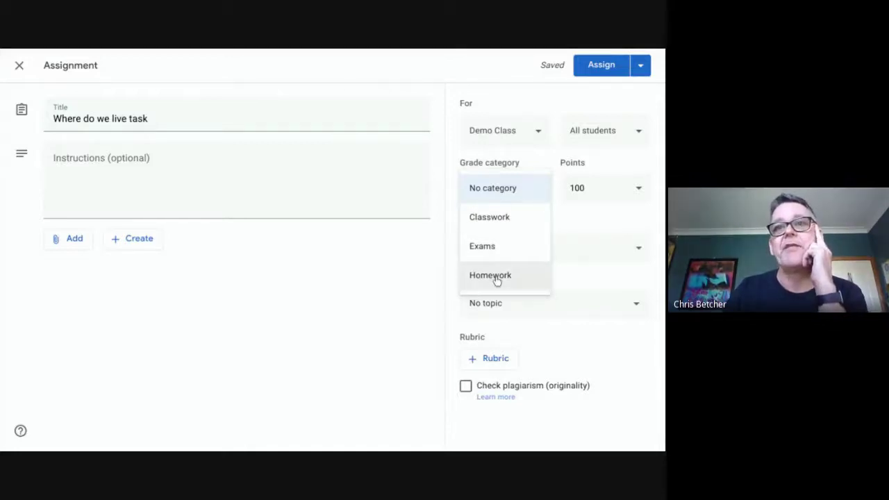
click(496, 224)
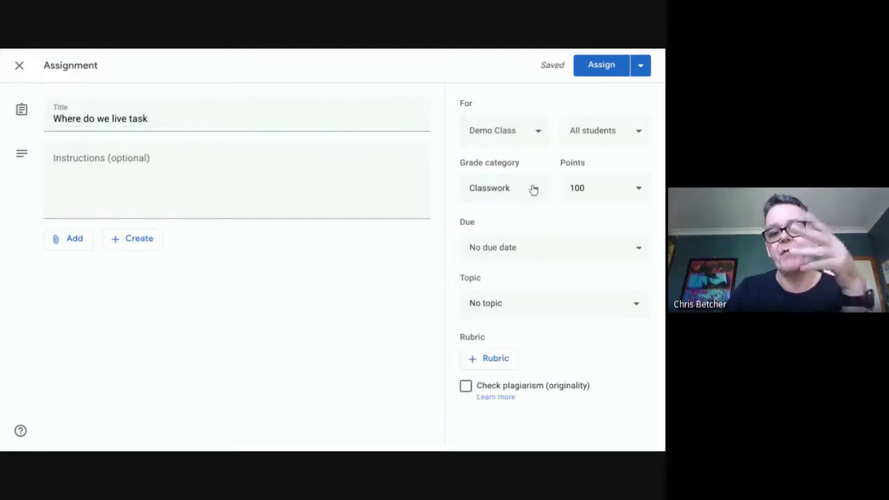
click(526, 196)
click(510, 247)
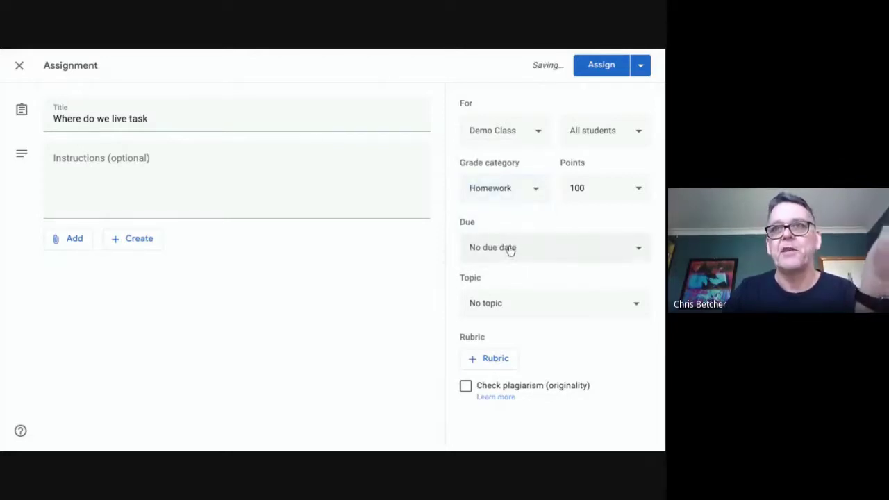
click(535, 194)
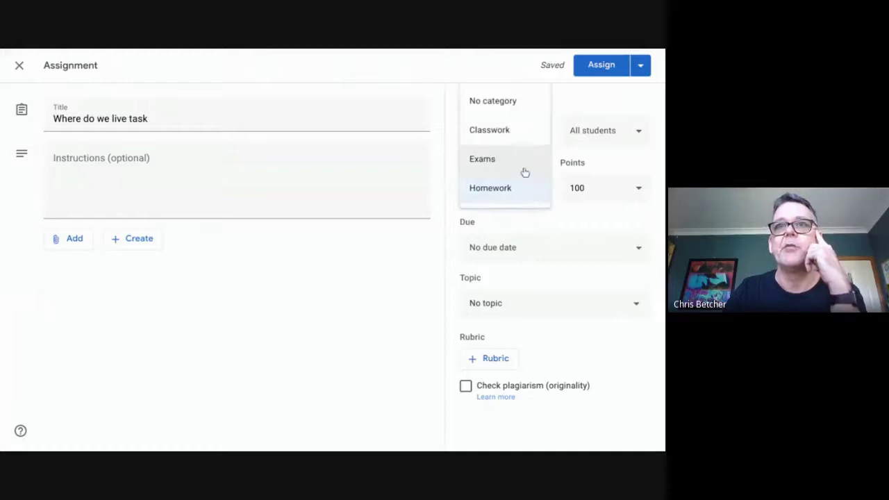
click(510, 134)
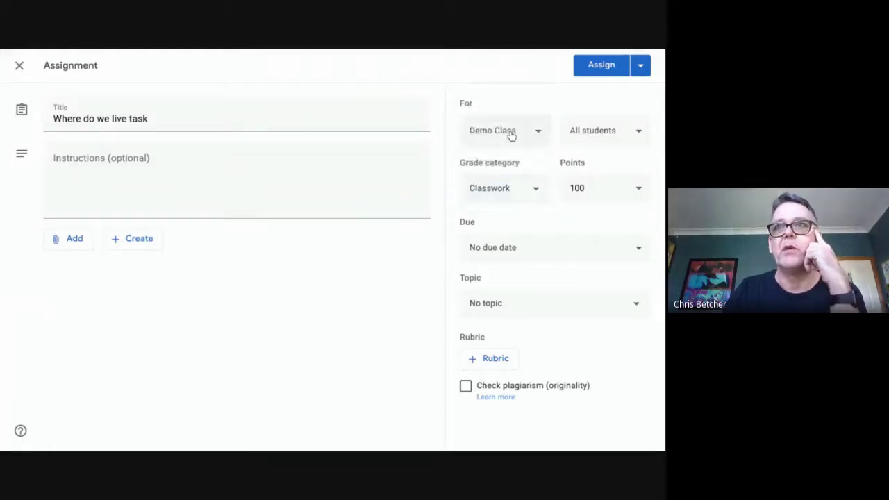
- Set the assignment's points to 20 and keep it graded
click(608, 192)
click(609, 186)
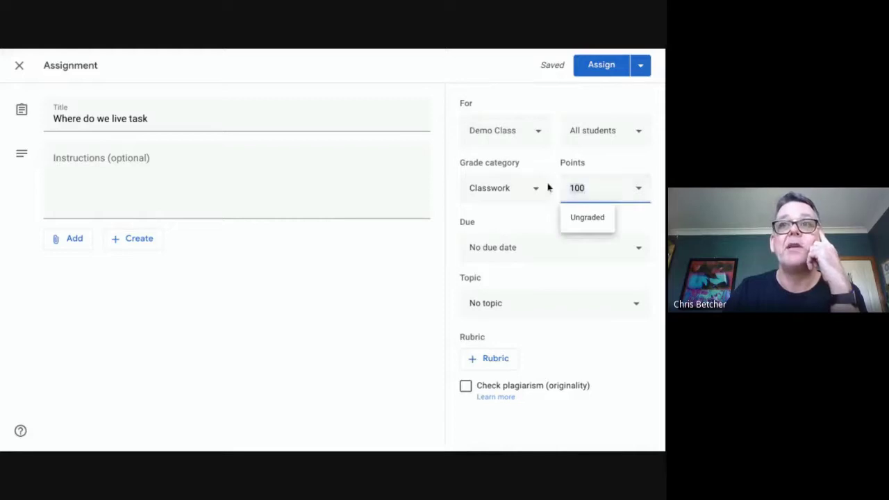
key(BackSpace)
key(BackSpace)
key(BackSpace)
text(20)
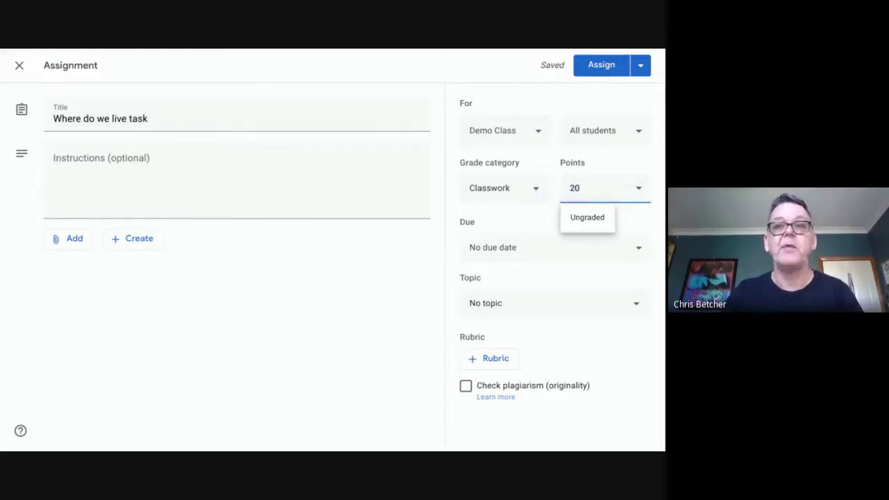
key(Tab)
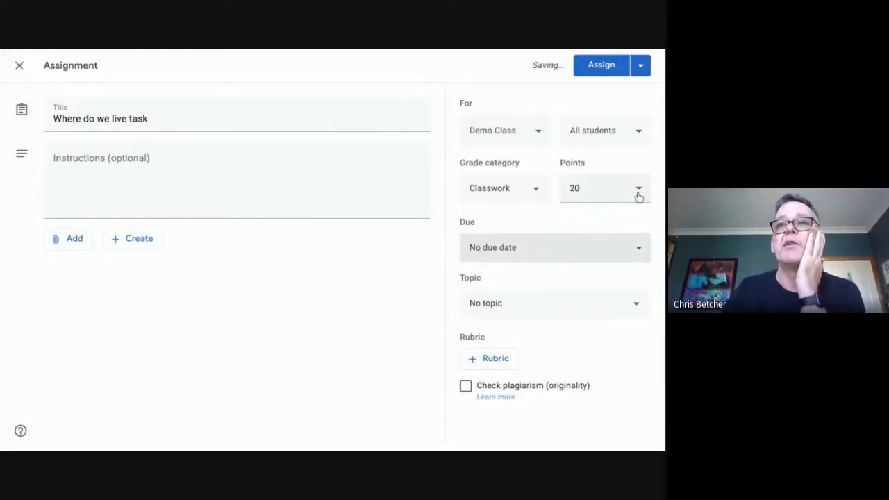
click(637, 194)
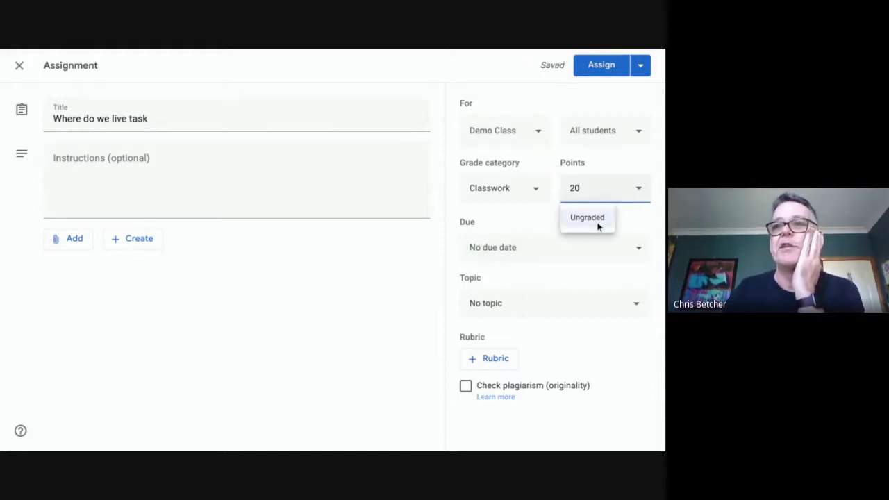
click(639, 226)
- Set the assignment's due date to Aug 28, 2020, with no due time
click(614, 249)
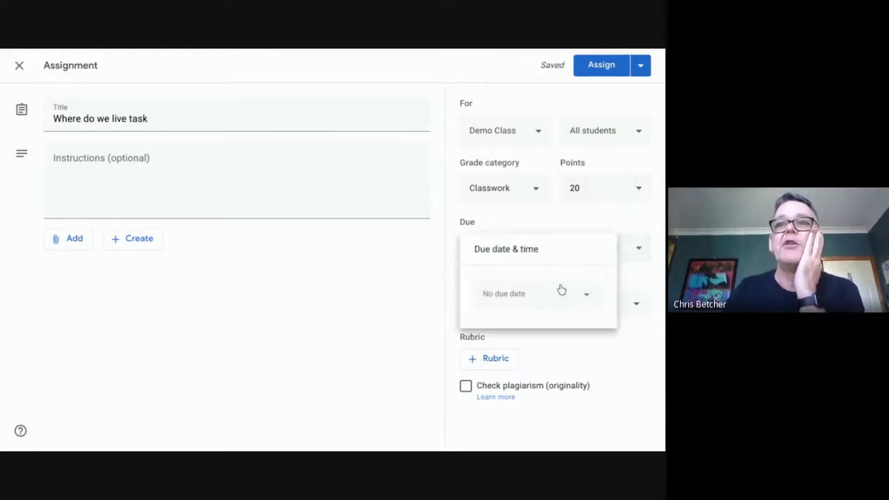
click(560, 292)
click(580, 247)
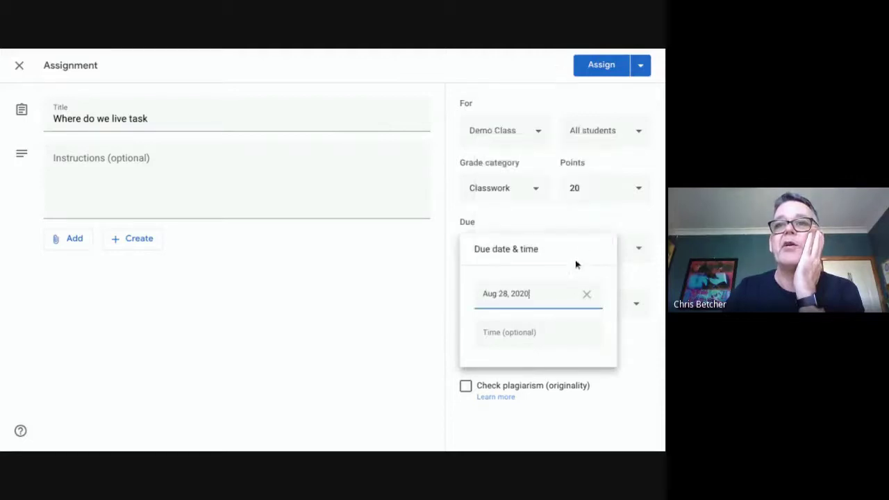
click(637, 340)
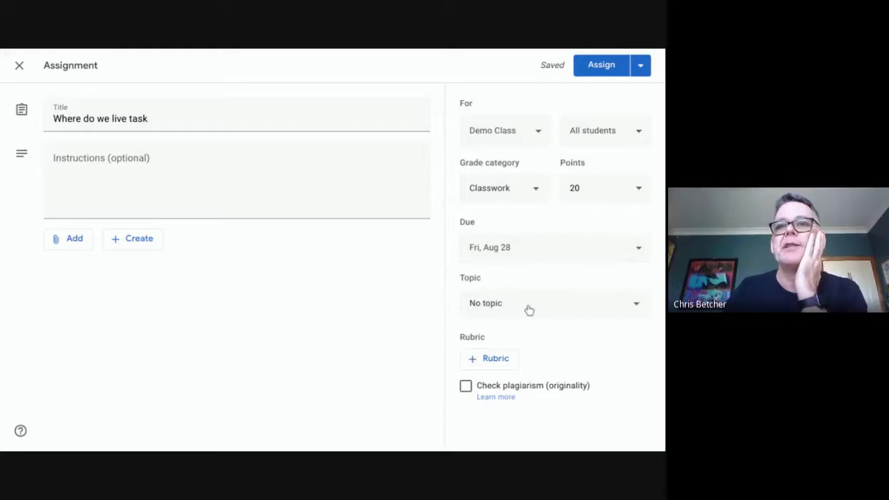
- Set the assignment's topic to English and attach the reused rubric "The best city in the world" from Demo Class
click(551, 307)
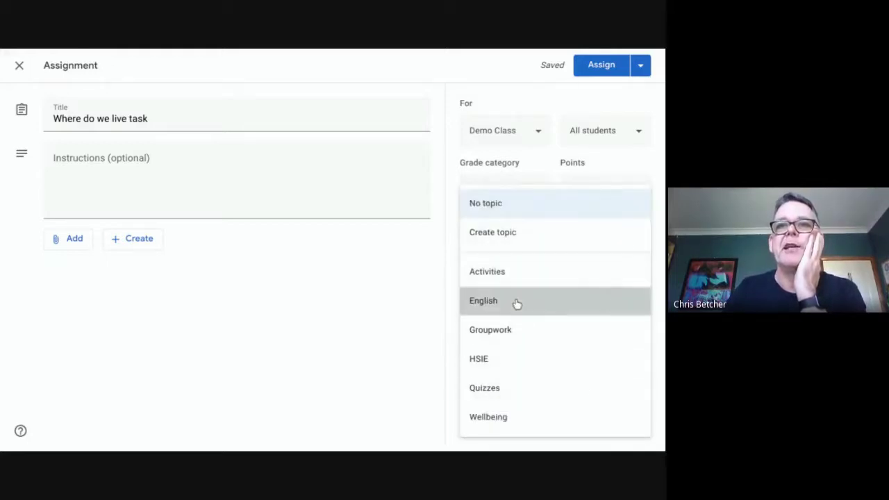
click(517, 303)
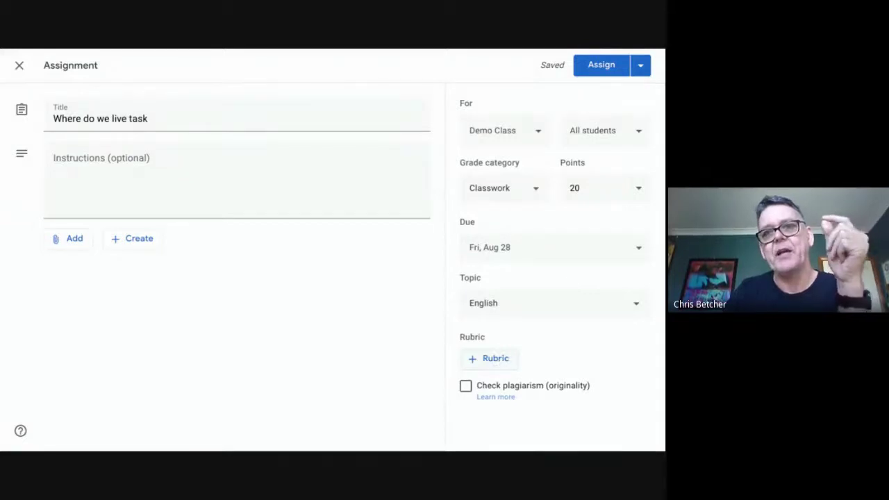
click(495, 361)
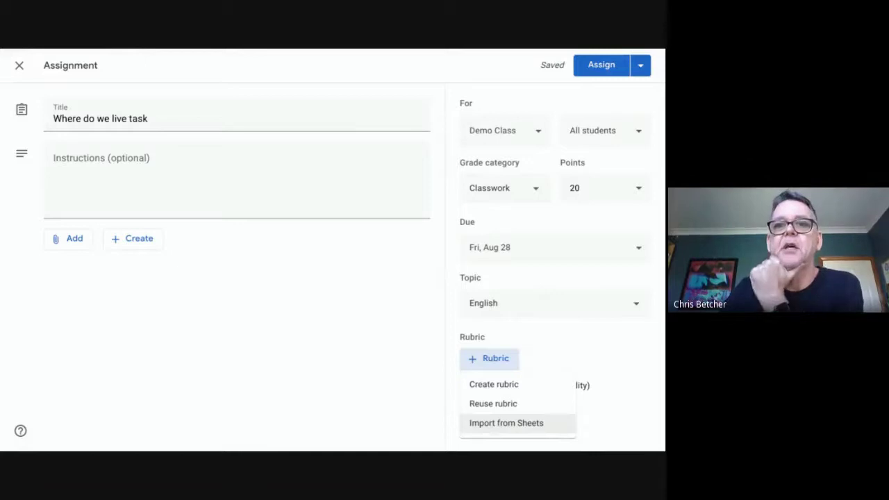
click(488, 406)
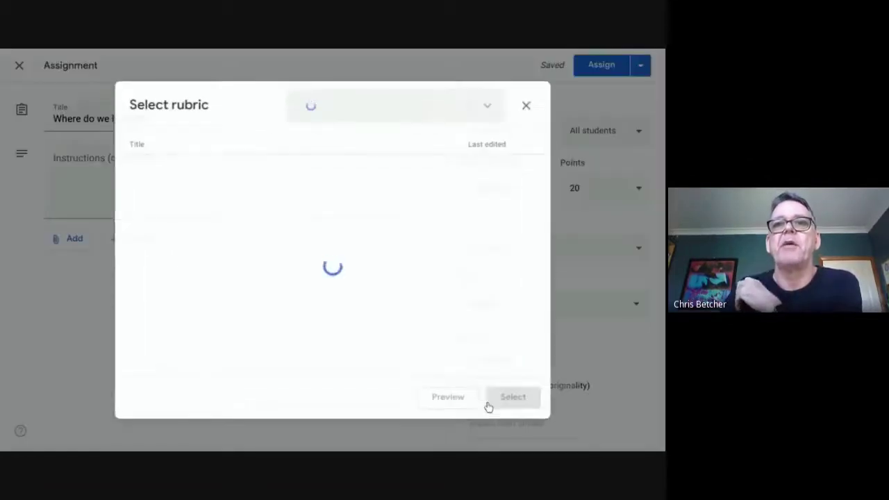
click(176, 168)
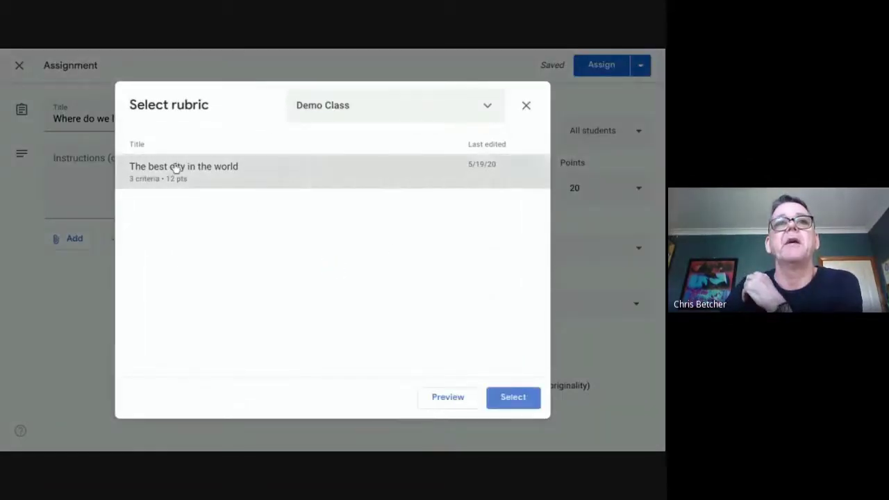
click(515, 400)
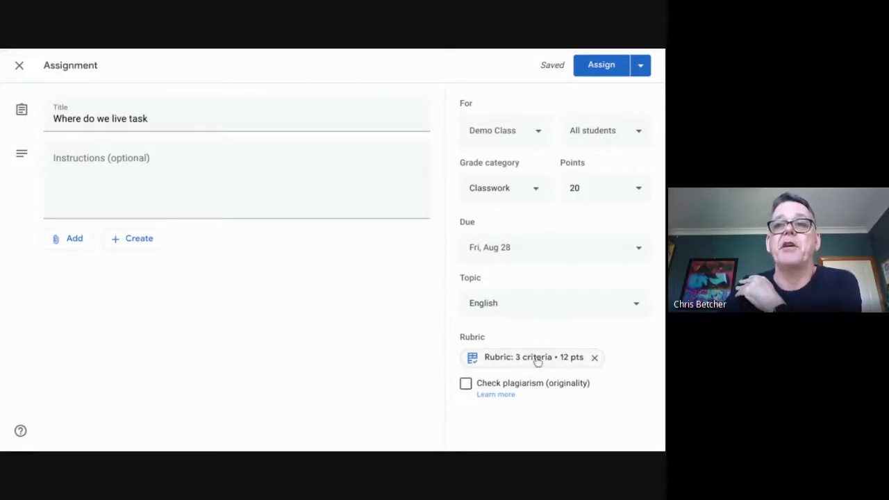
- Open the attached rubric to review its criteria and level descriptions, and return to the assignment
click(472, 361)
scroll(465, 316, down, 1)
scroll(466, 316, down, 2)
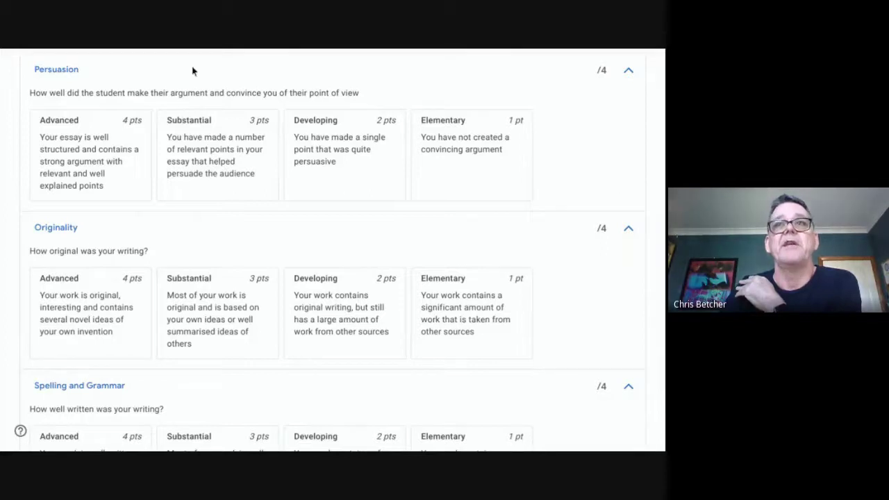
scroll(435, 174, up, 3)
click(20, 65)
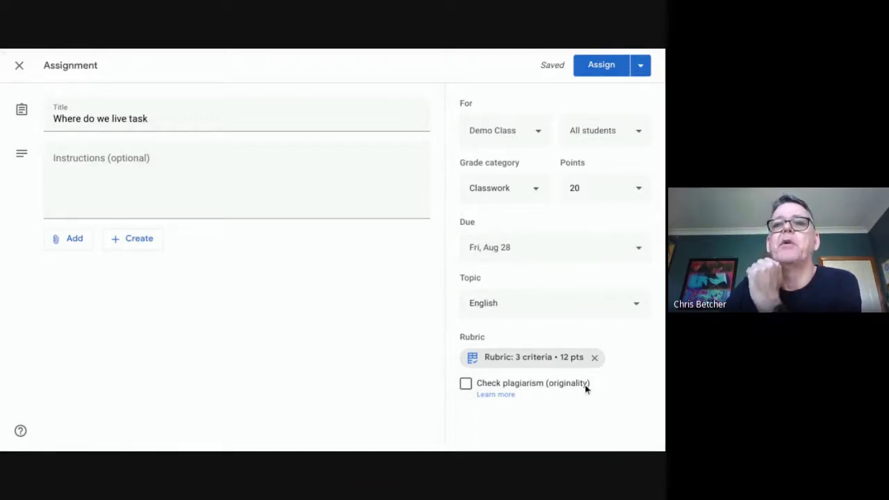
- Enable the plagiarism (originality) check and assign the task to the class
click(465, 384)
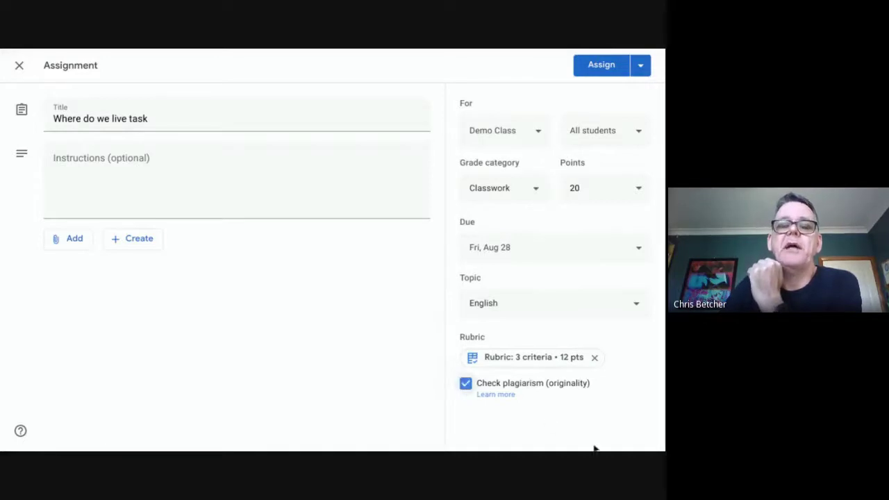
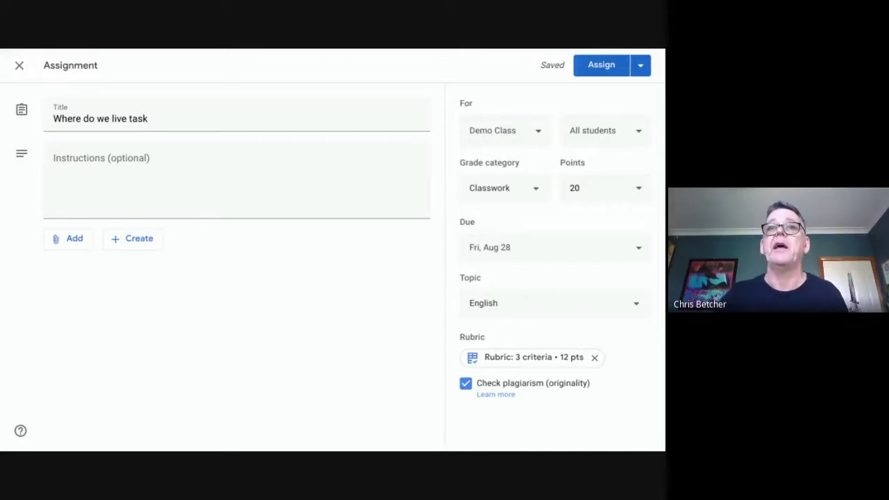
click(602, 68)
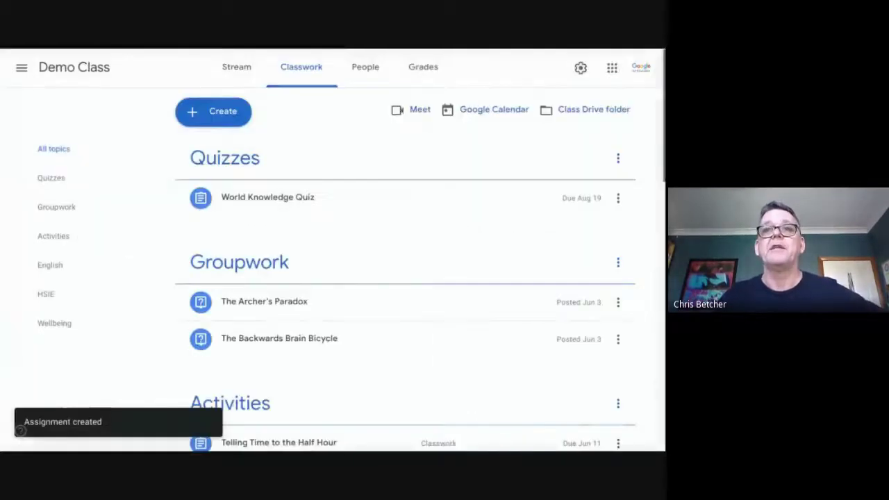
- Find the posted "Where do we live task" under the English topic, expand it and view its instructions page
scroll(427, 288, down, 5)
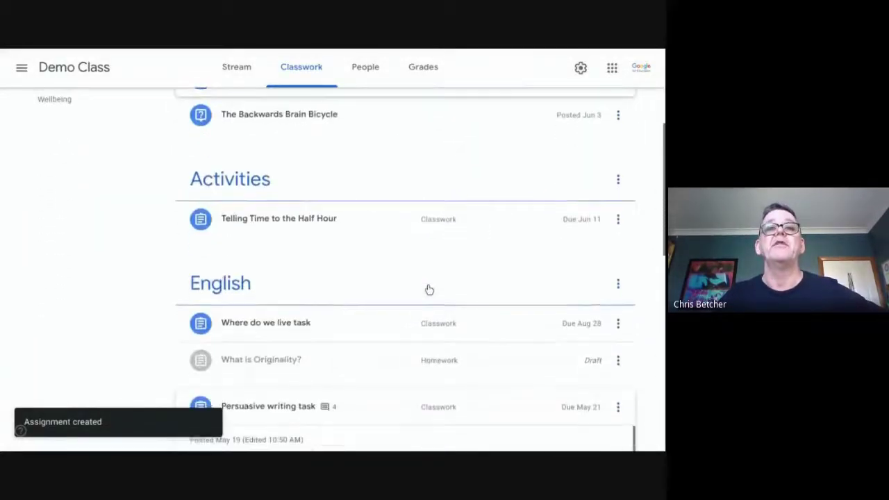
scroll(428, 286, down, 1)
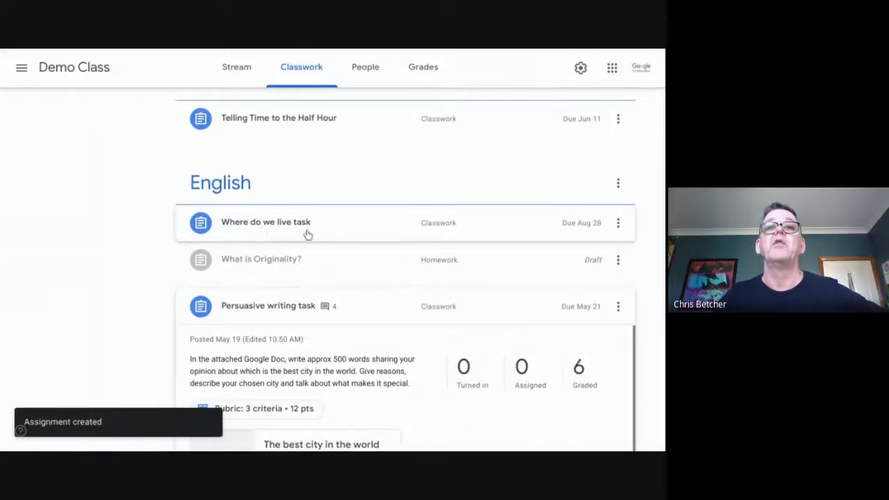
click(396, 315)
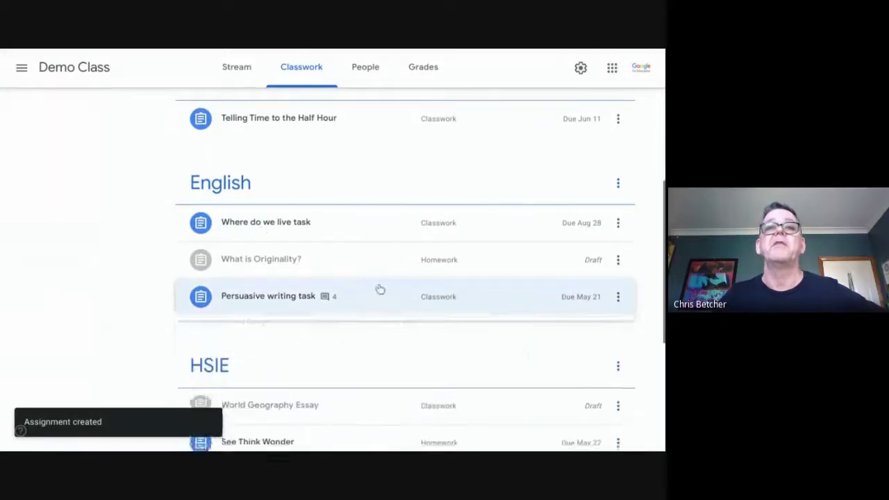
click(344, 225)
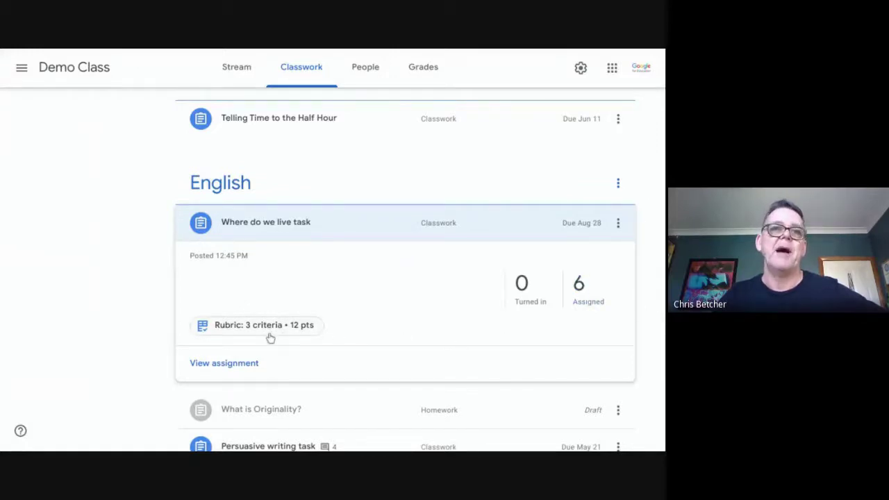
click(234, 371)
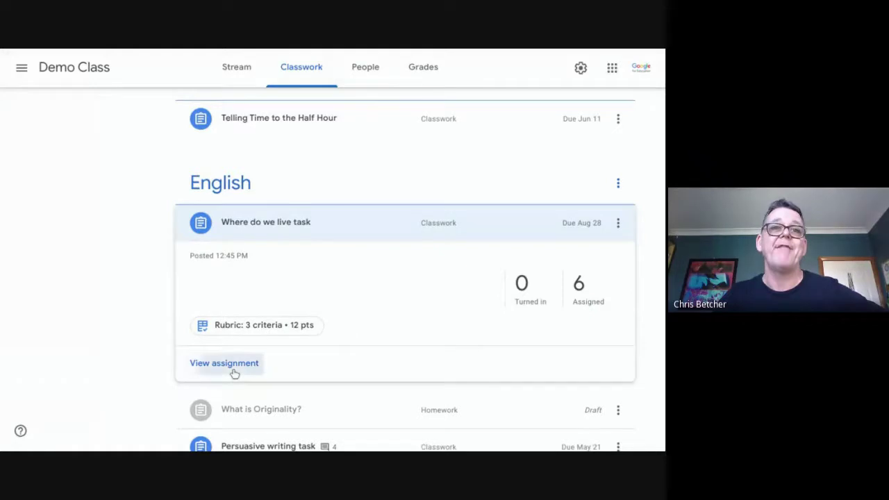
click(296, 69)
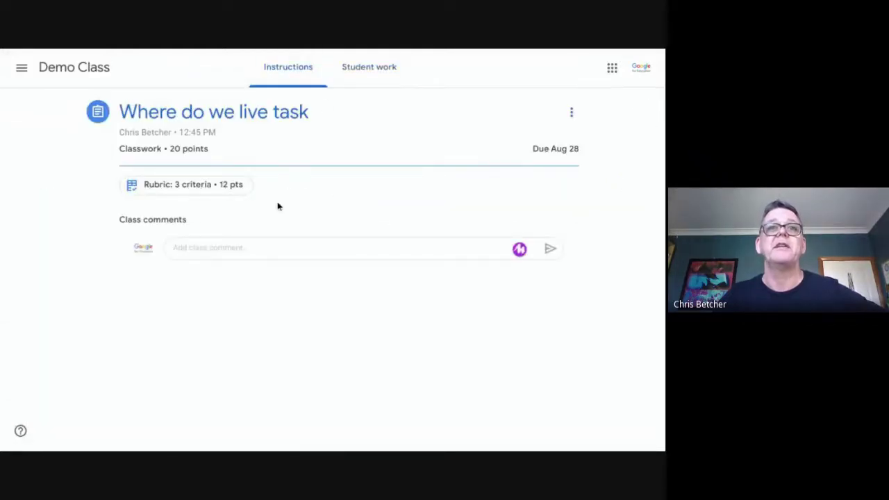
- Review the rubric on the posted task, close it and view the students' work for the task
click(177, 188)
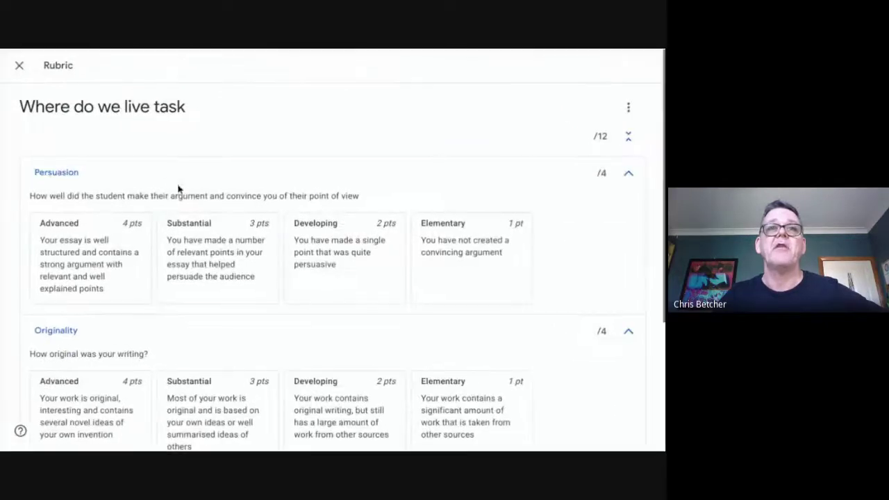
click(19, 66)
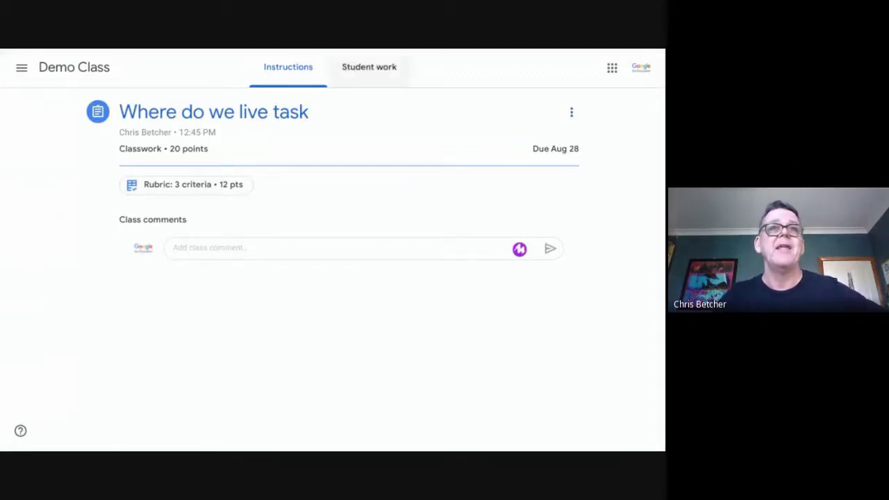
click(371, 69)
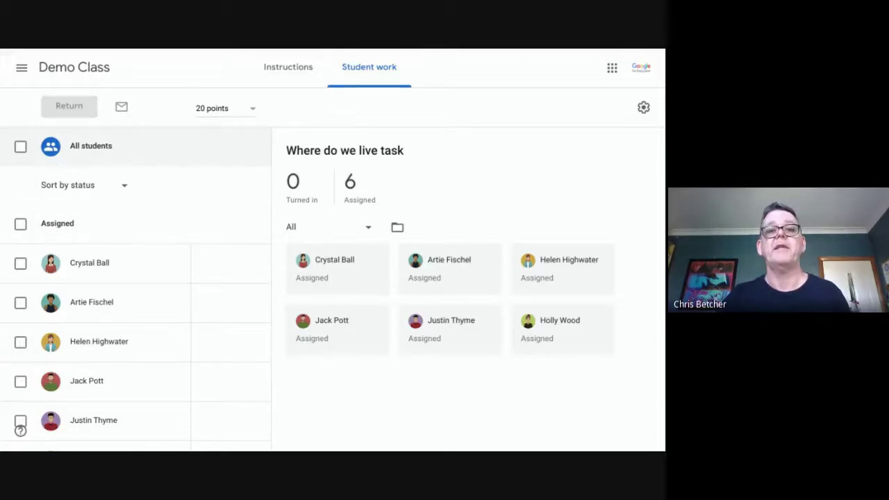
- Switch to the student's view of the Demo Class stream and check which account is signed in
key(alt+Left)
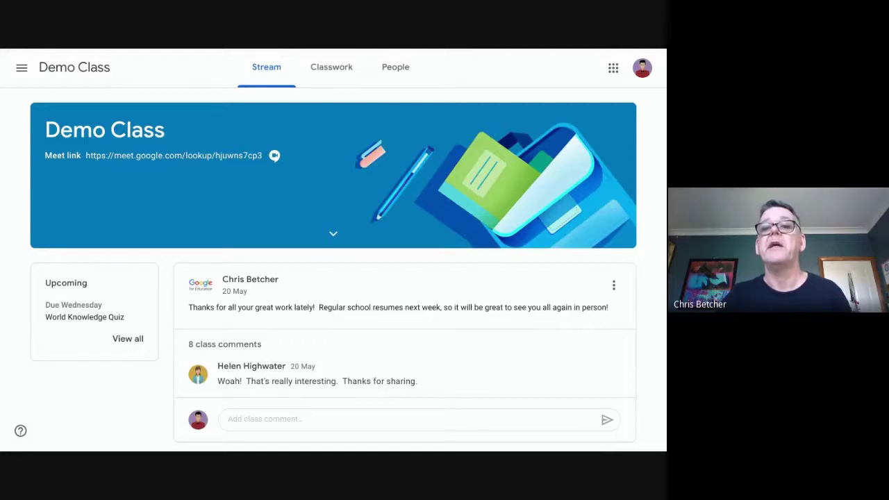
scroll(486, 211, down, 1)
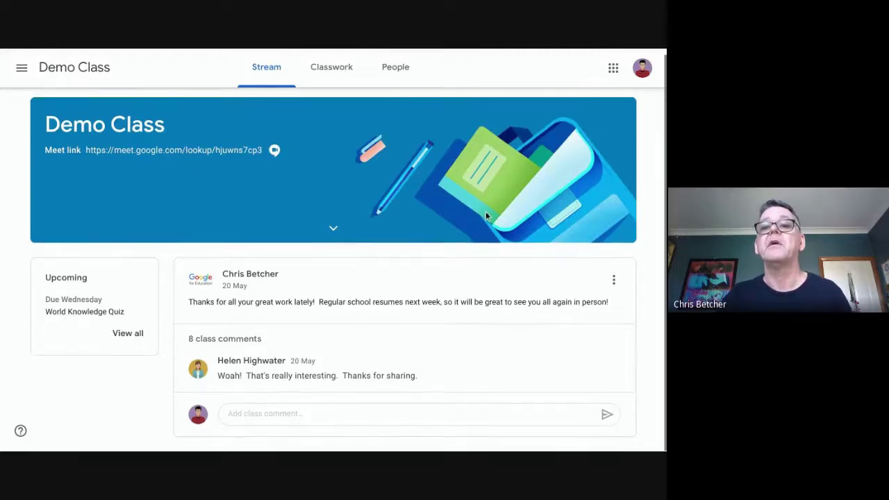
scroll(486, 211, up, 1)
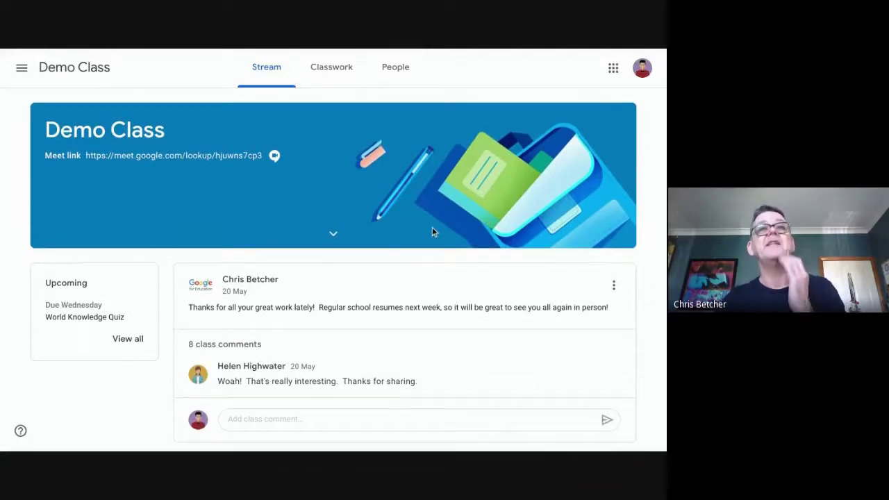
click(642, 68)
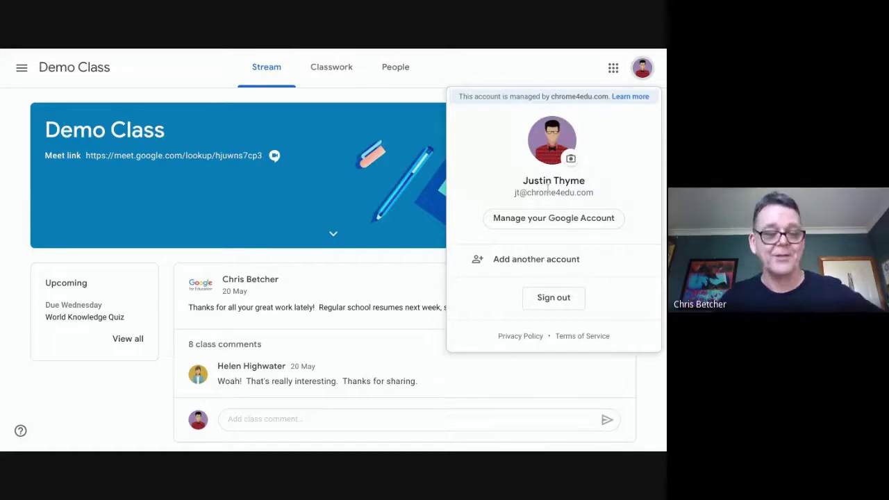
click(642, 71)
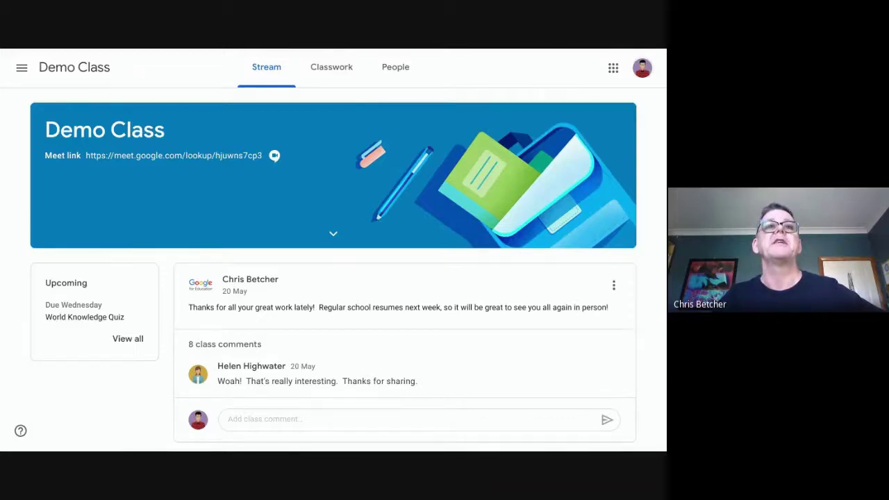
- Switch to the Google Docs essay "Why Melbourne is the best city in the world" and read through it
key(ctrl+Tab)
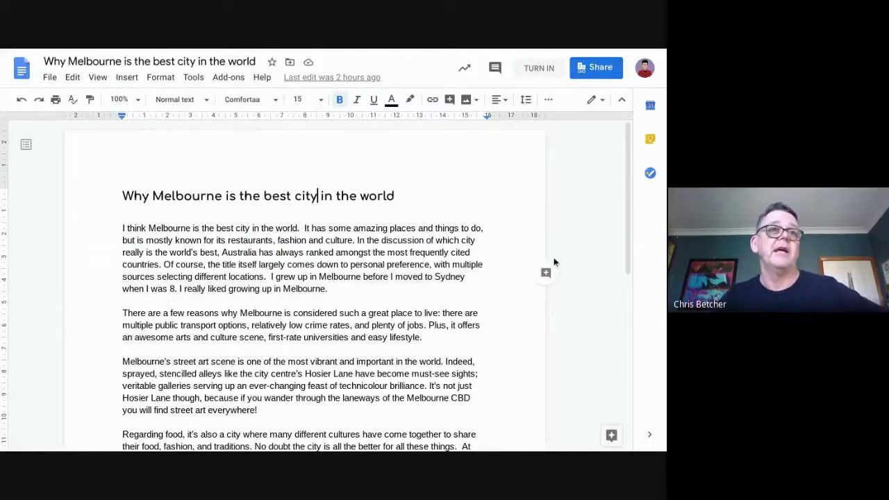
scroll(554, 257, down, 1)
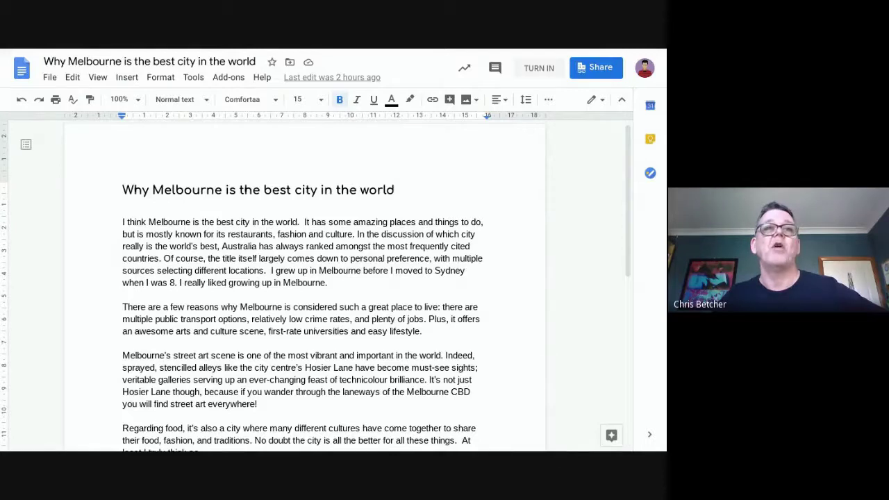
scroll(537, 294, down, 1)
scroll(537, 293, down, 2)
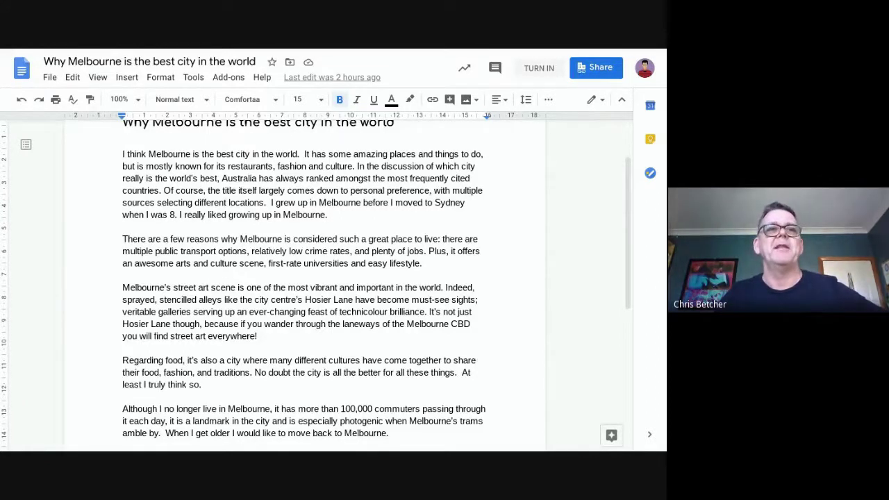
scroll(331, 282, down, 3)
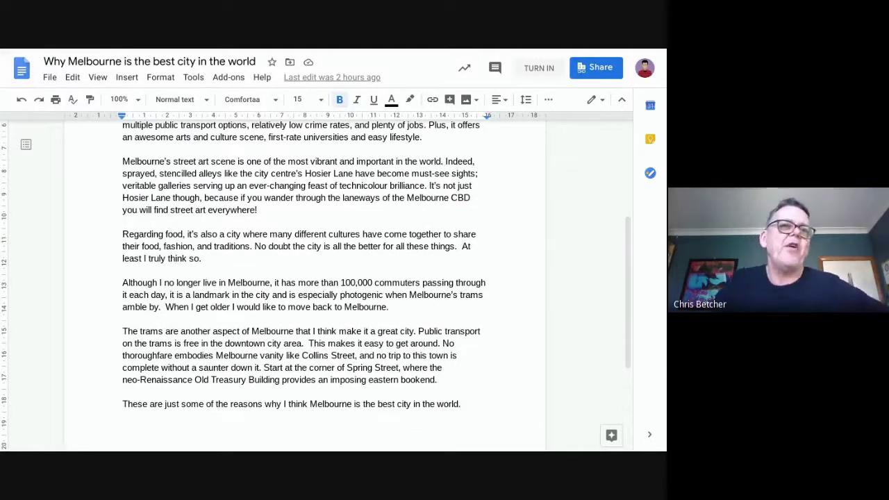
scroll(376, 272, up, 4)
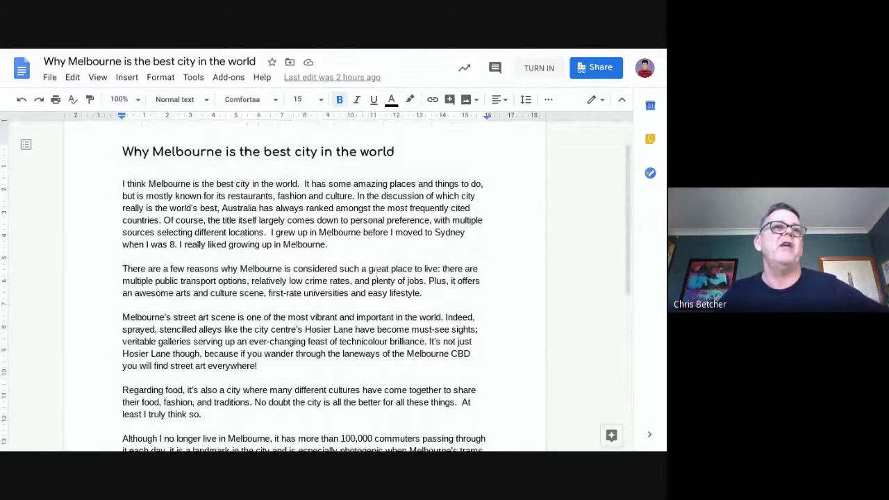
scroll(376, 272, down, 2)
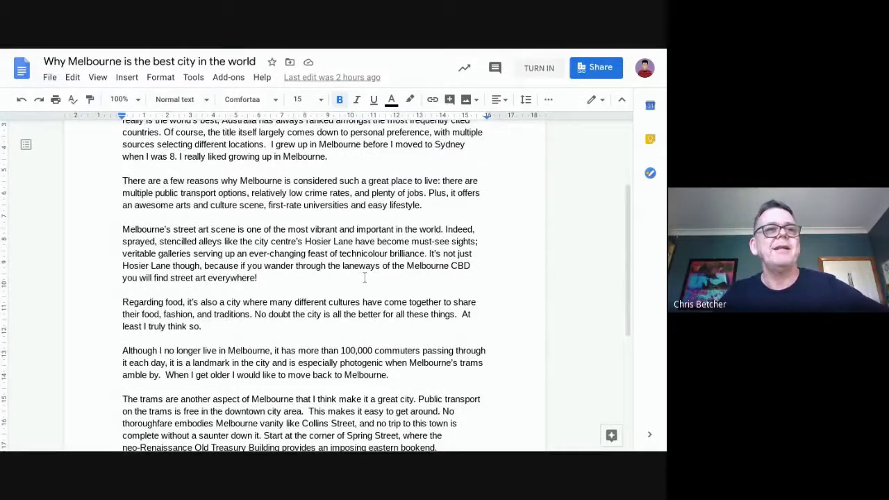
scroll(363, 275, down, 1)
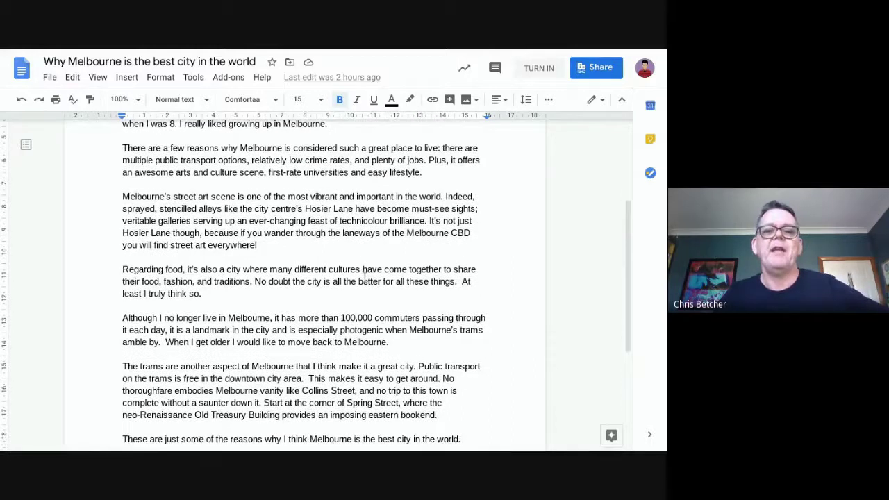
scroll(365, 276, down, 1)
scroll(364, 278, down, 1)
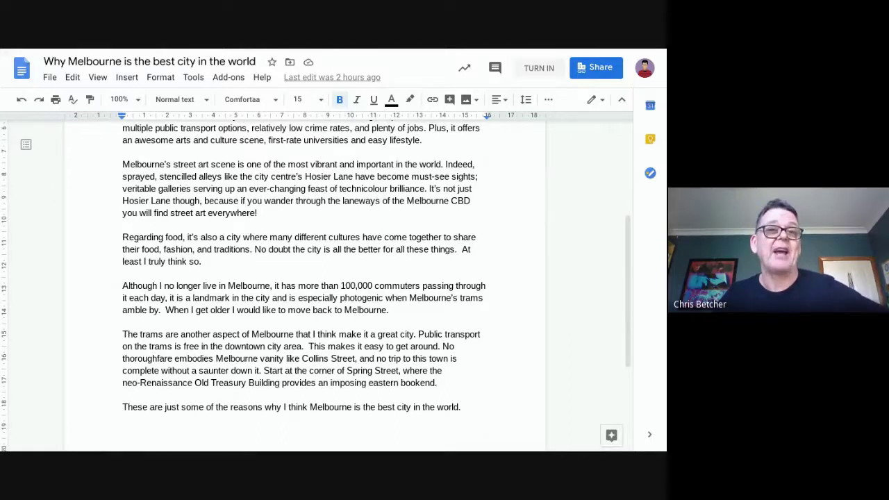
scroll(426, 293, up, 5)
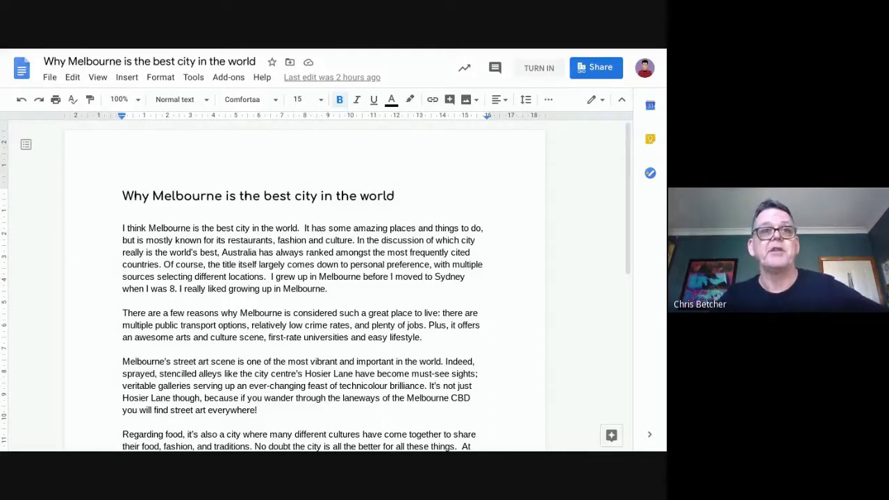
scroll(467, 265, down, 1)
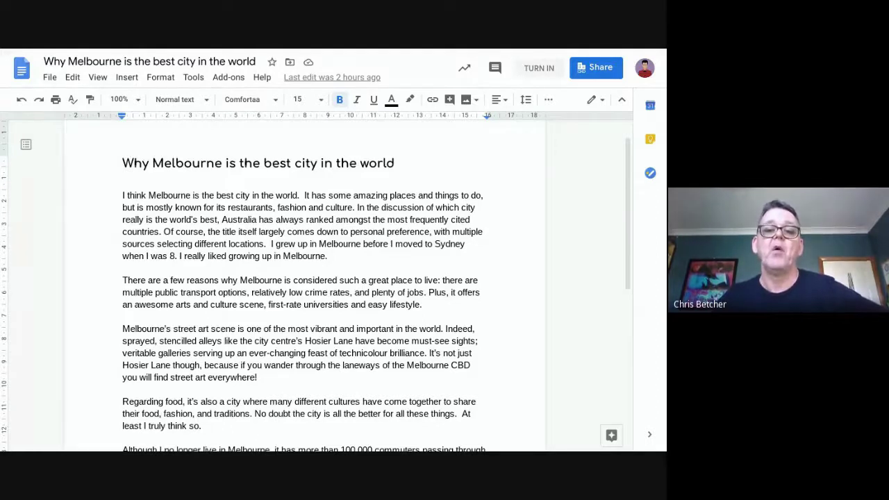
- Read the remaining paragraphs of the Melbourne essay, down to the one about the trams
scroll(435, 269, down, 1)
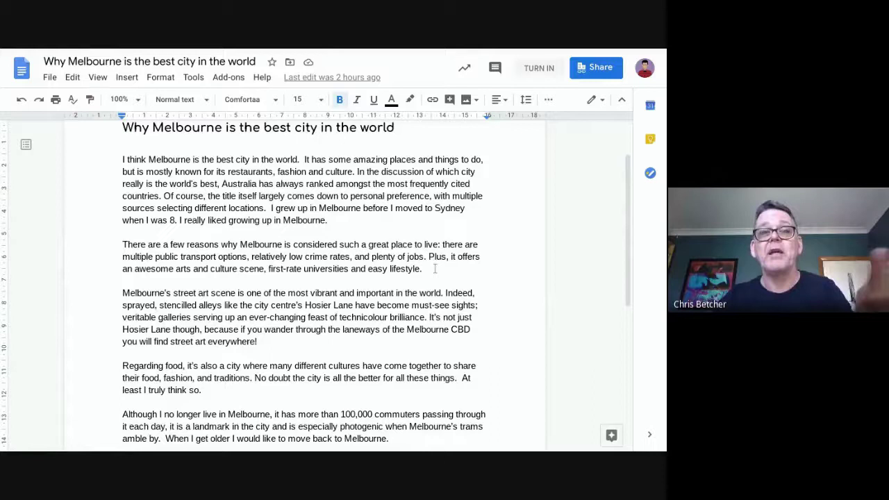
scroll(335, 228, down, 2)
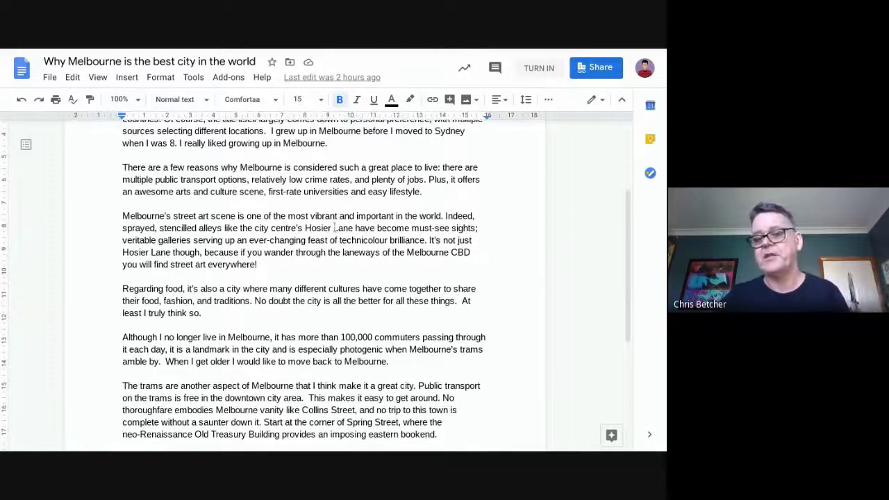
scroll(335, 227, up, 2)
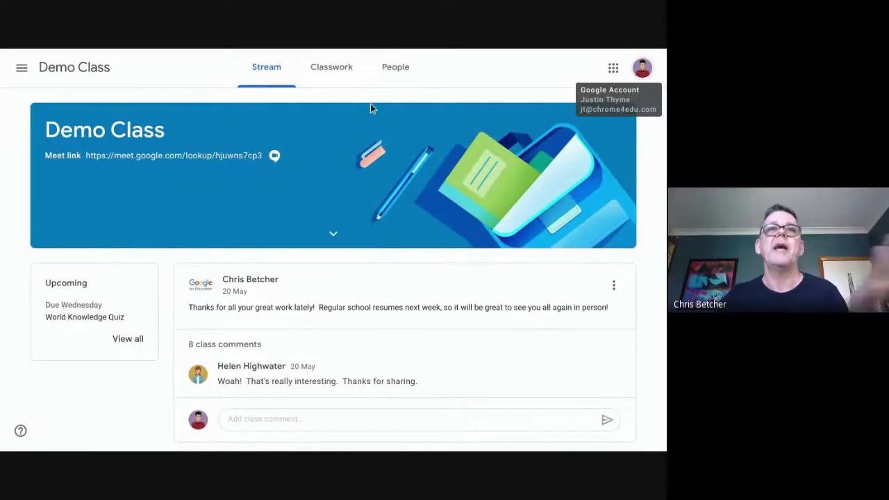
- Go to the student's Demo Class classwork, open the "Where do we live task" assignment under English and dismiss the introductory tip
click(339, 79)
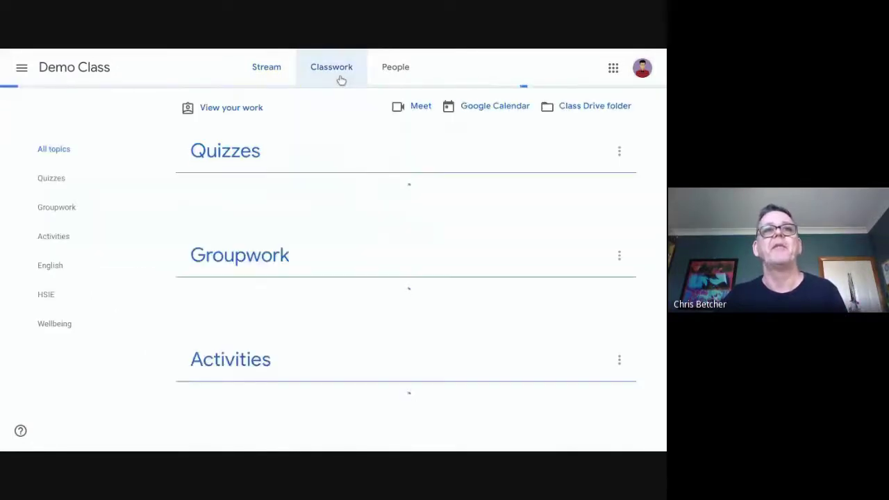
scroll(403, 169, down, 1)
scroll(410, 234, down, 3)
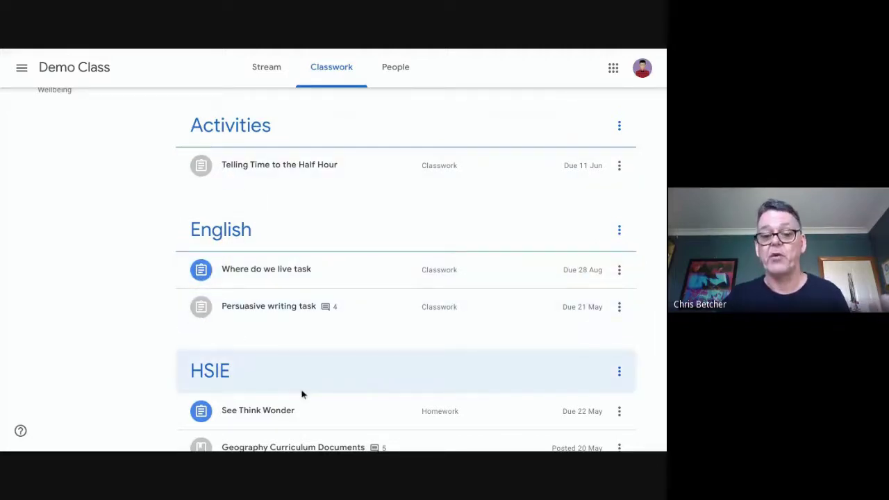
click(288, 275)
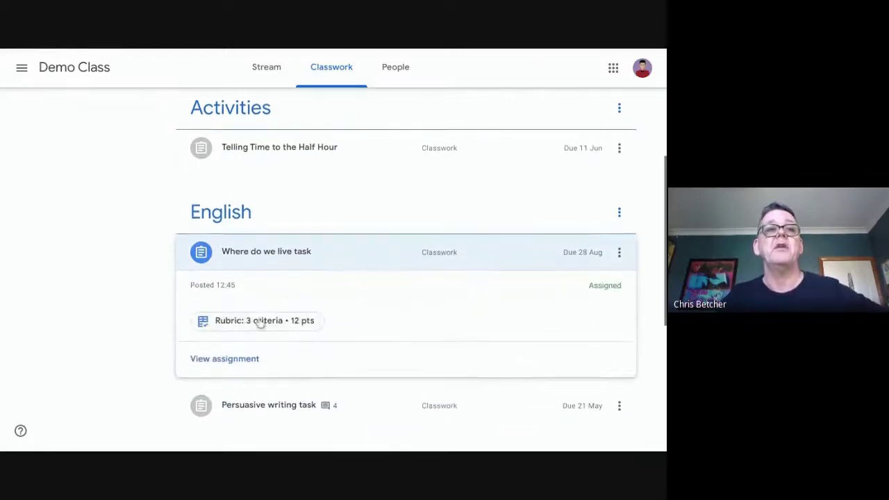
click(226, 360)
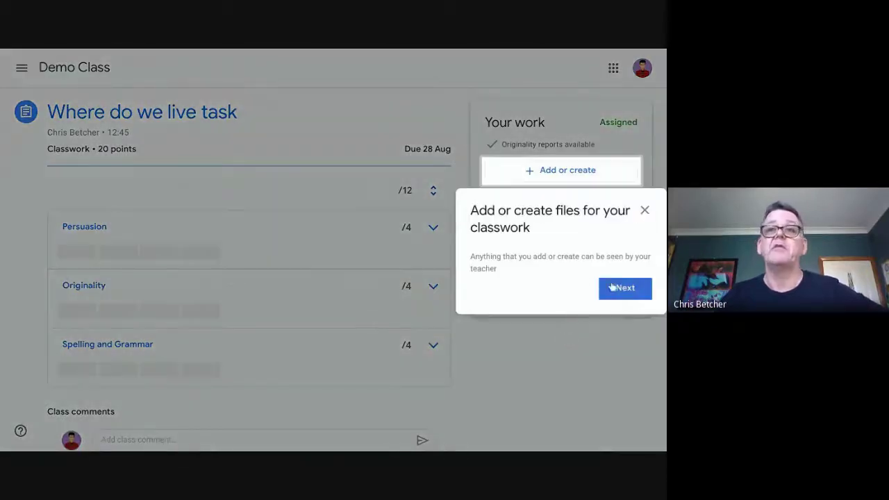
click(645, 210)
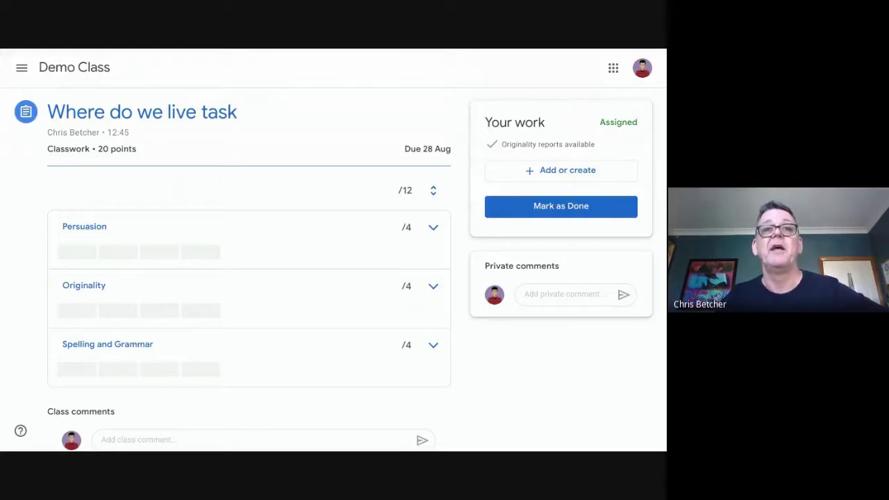
- Examine the rubric's Persuasion and Originality criteria with their level descriptions, and collapse the Persuasion criterion when finished
click(434, 230)
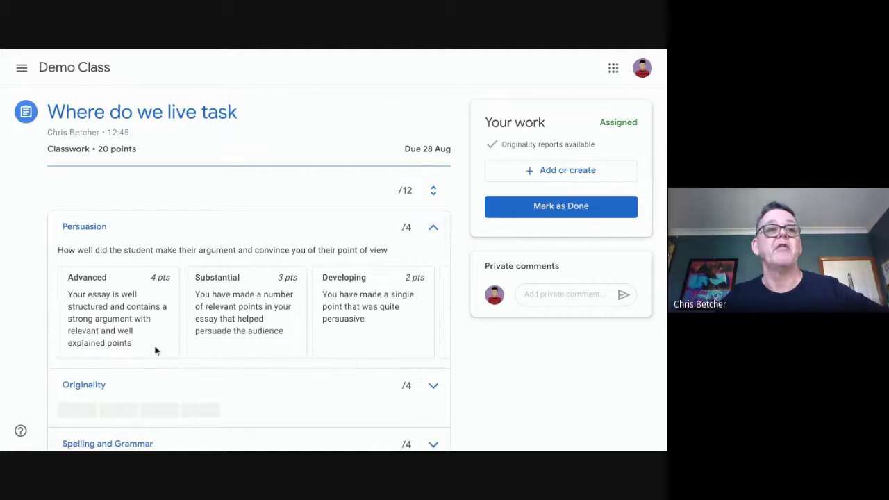
drag(416, 308, 460, 307)
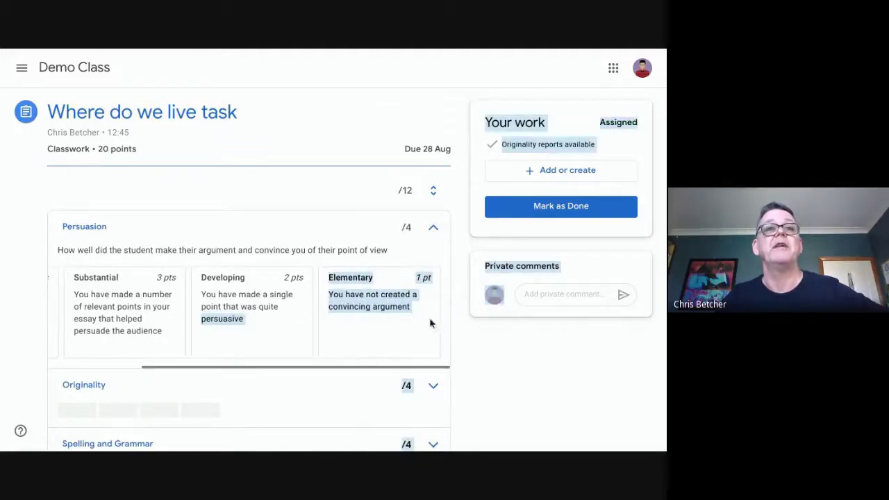
click(253, 312)
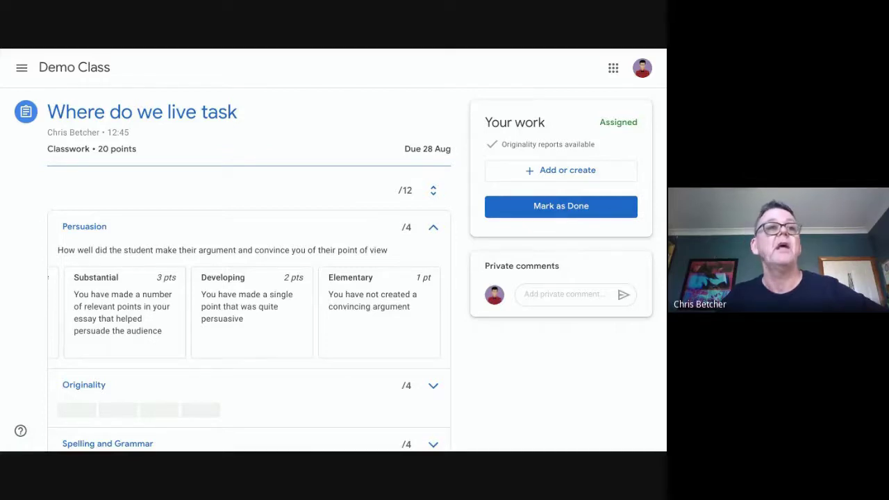
drag(76, 278, 106, 292)
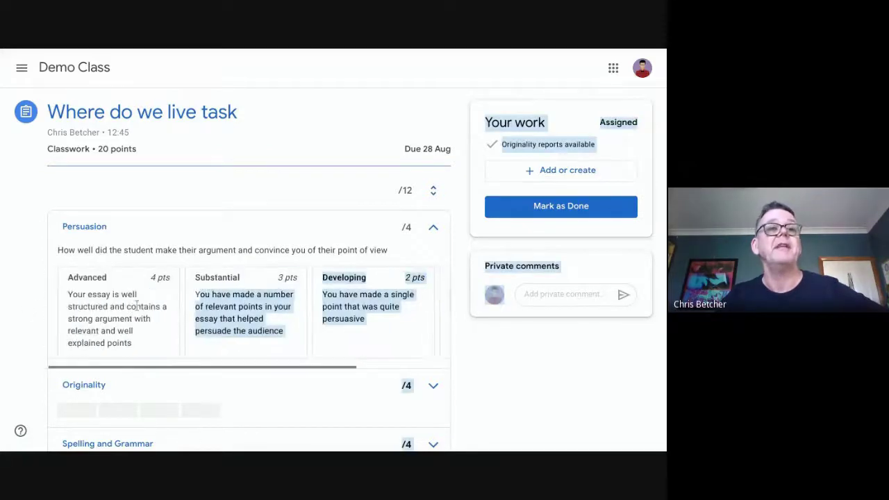
click(433, 386)
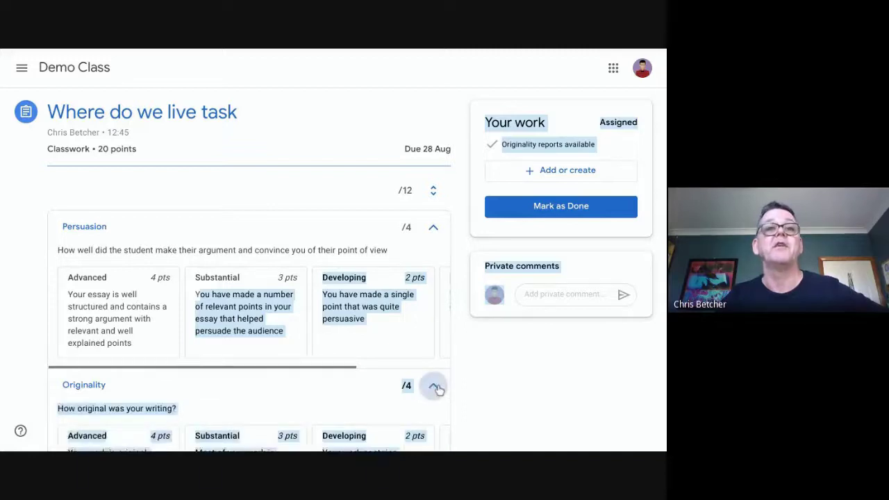
scroll(368, 364, down, 2)
click(375, 354)
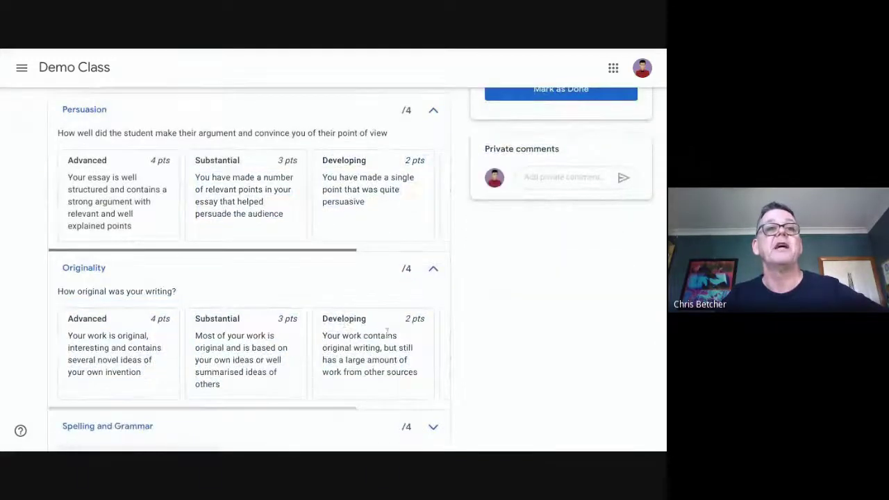
scroll(389, 334, down, 1)
scroll(389, 334, up, 3)
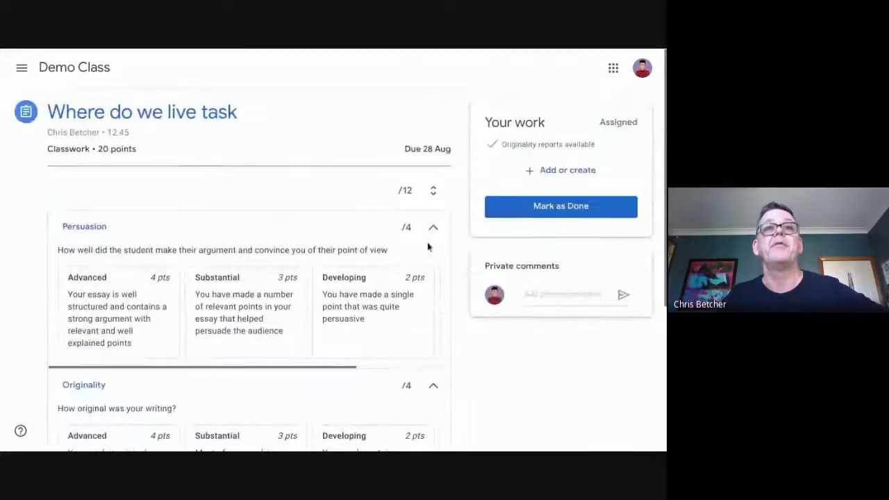
click(433, 231)
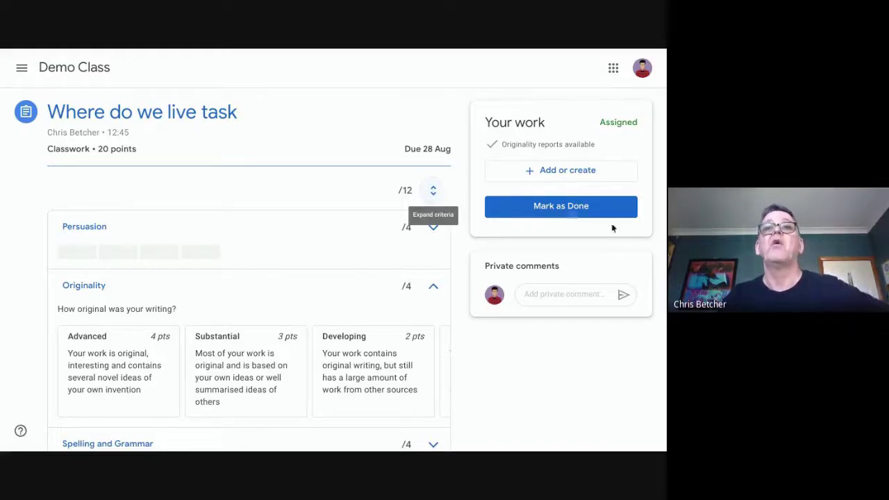
- Attach the Google Drive document "Why Melbourne is the best city in the world" to the student's work
click(556, 177)
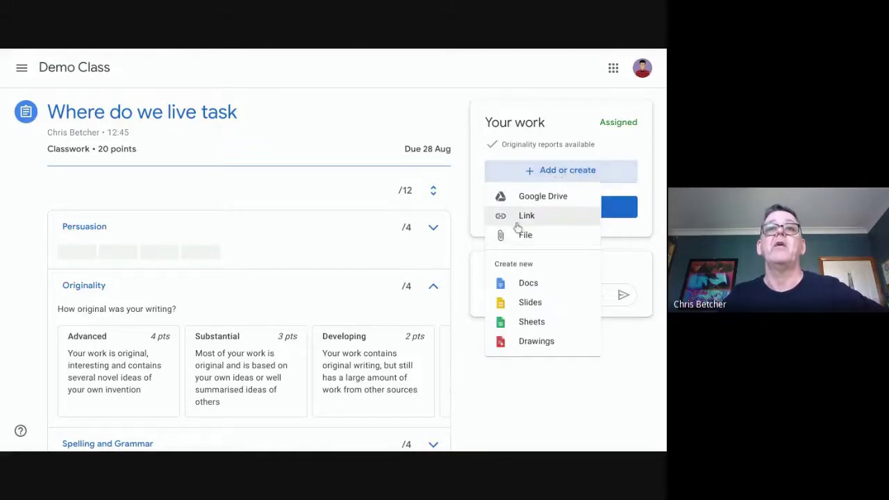
click(535, 199)
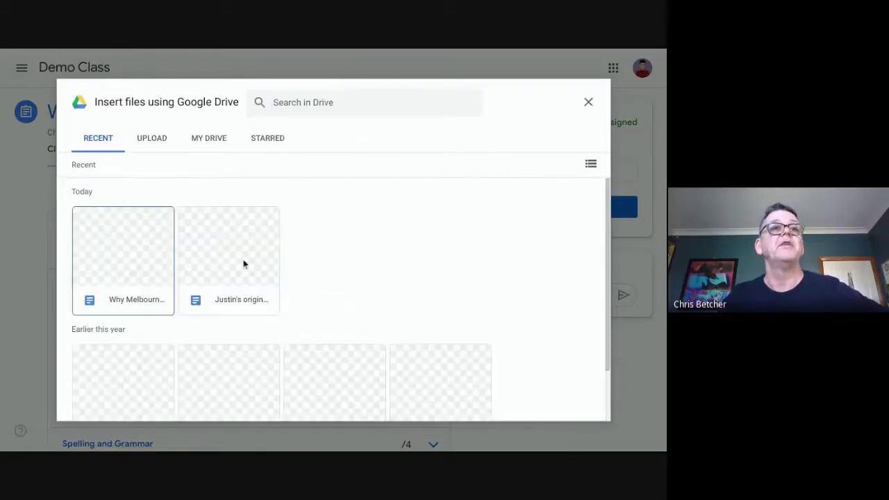
click(127, 254)
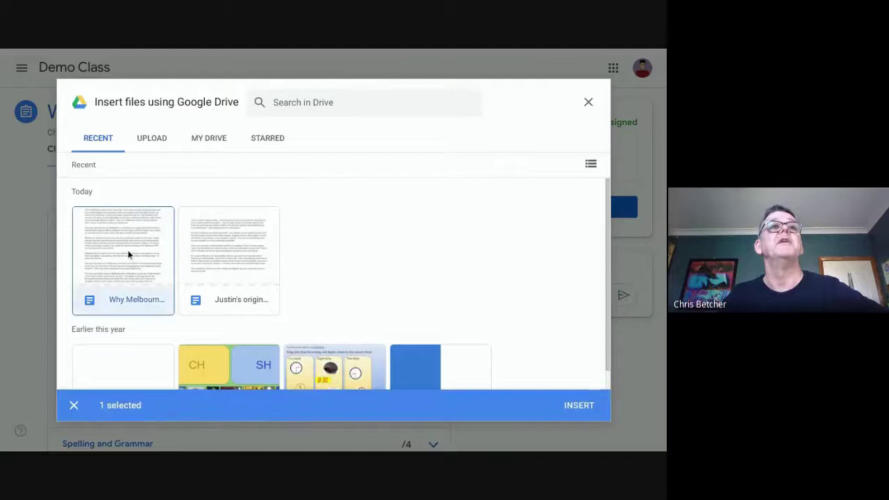
click(581, 405)
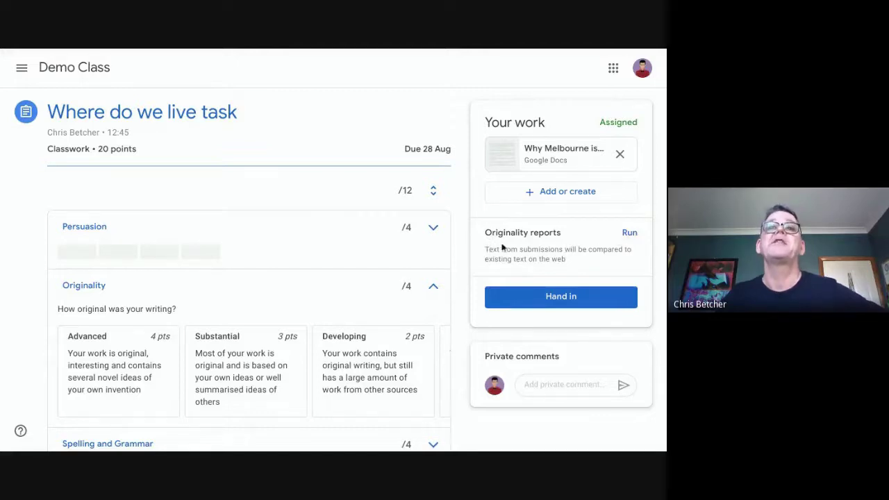
- Run an originality report on the attached Melbourne essay before handing it in
click(560, 296)
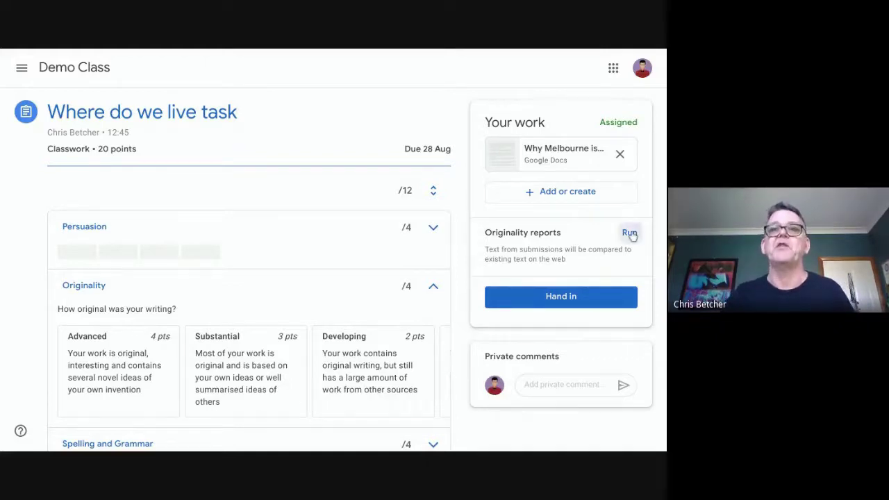
click(629, 232)
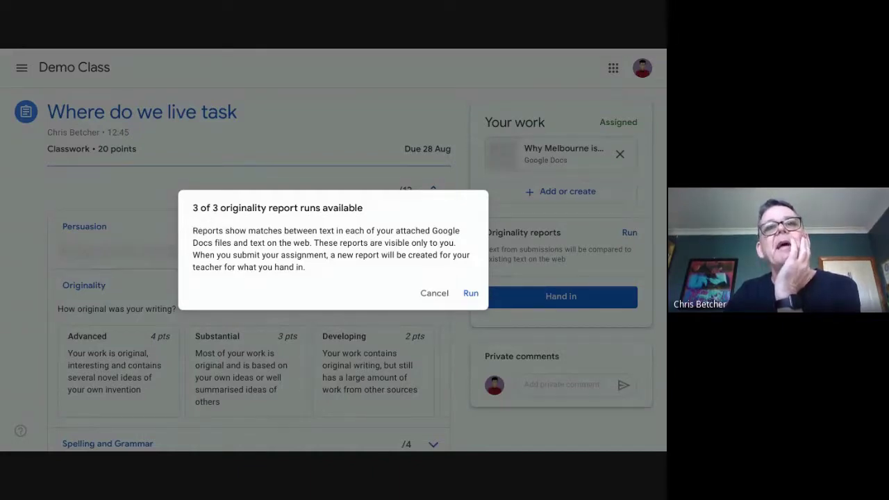
click(471, 294)
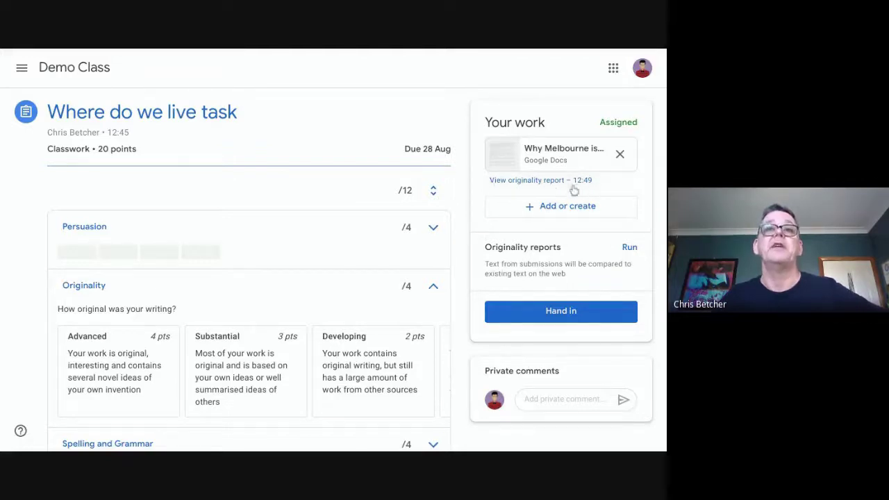
- View the essay's originality report and inspect the flagged passage beginning "There are a few reasons why Melbourne"
click(527, 181)
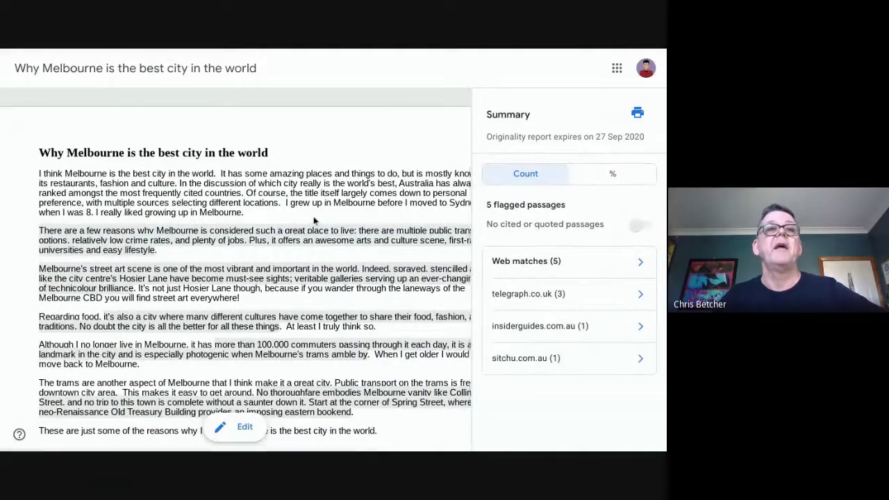
scroll(313, 216, down, 1)
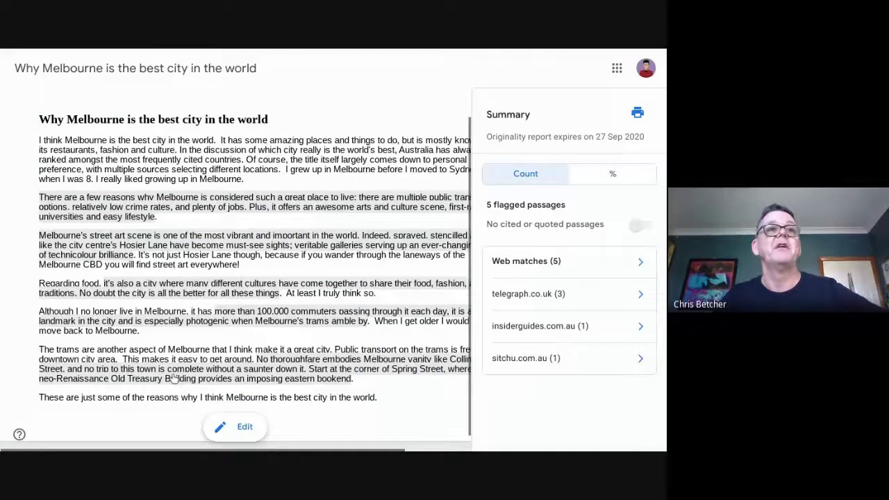
scroll(291, 219, down, 1)
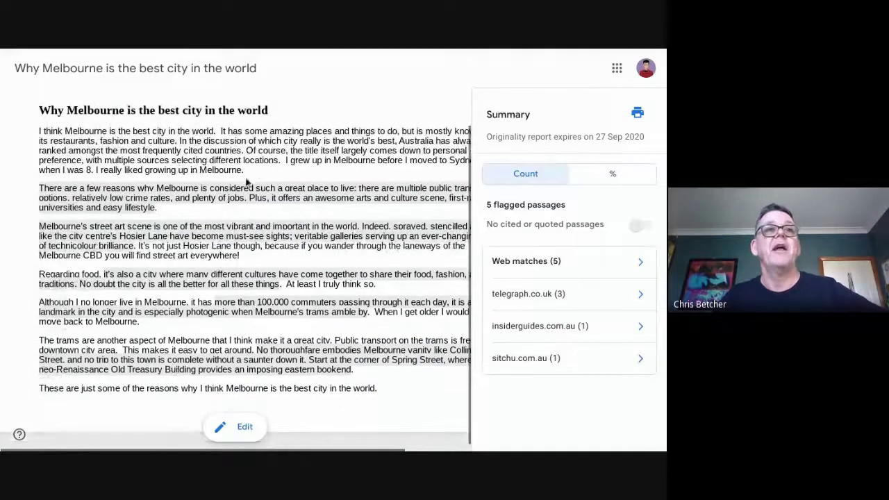
click(165, 196)
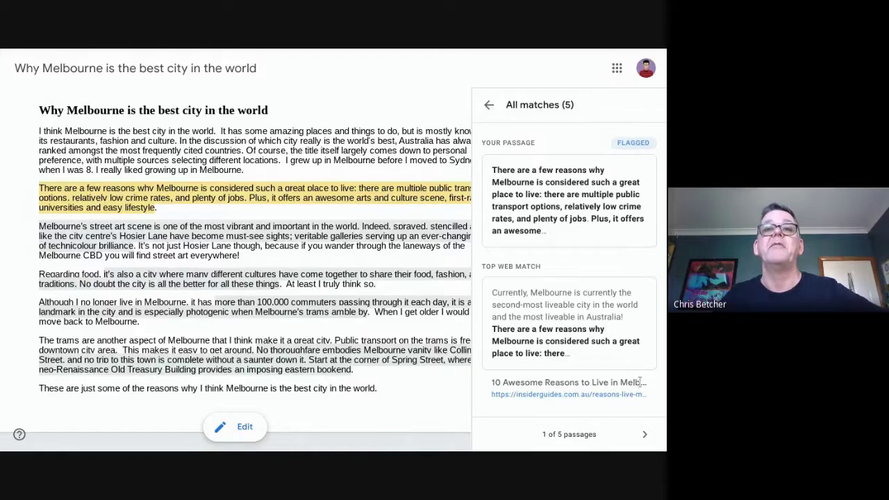
- Open the insiderguides.com.au web match for the flagged passage and look through the article for the copied text
click(553, 394)
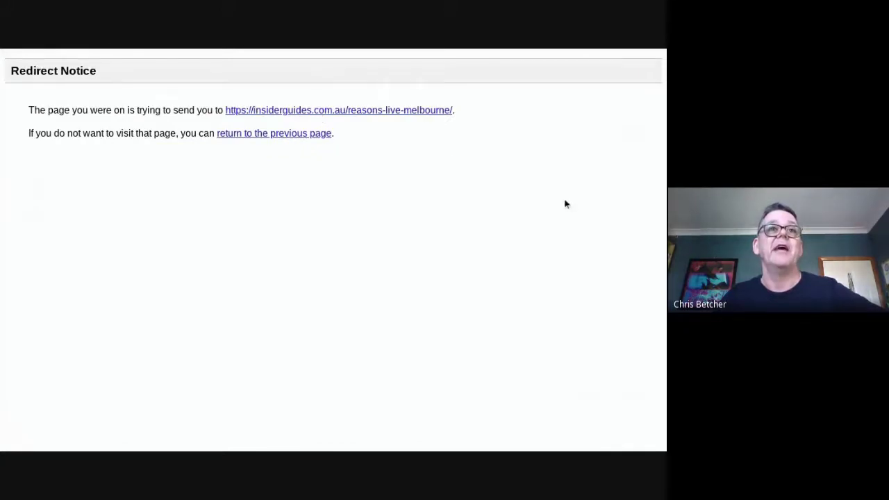
scroll(565, 204, down, 1)
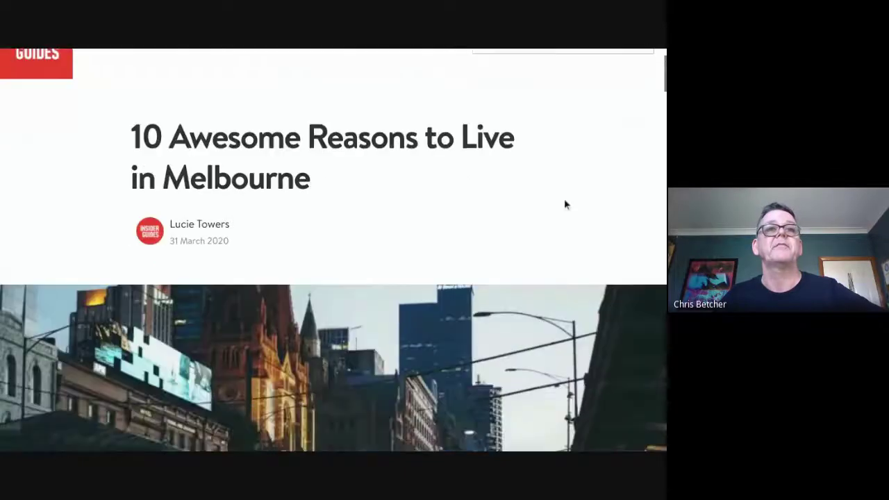
scroll(565, 204, down, 7)
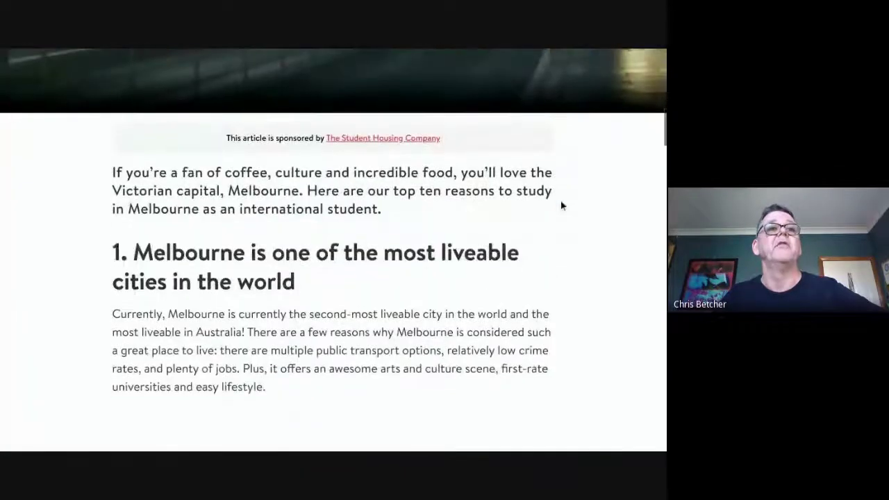
scroll(562, 205, down, 12)
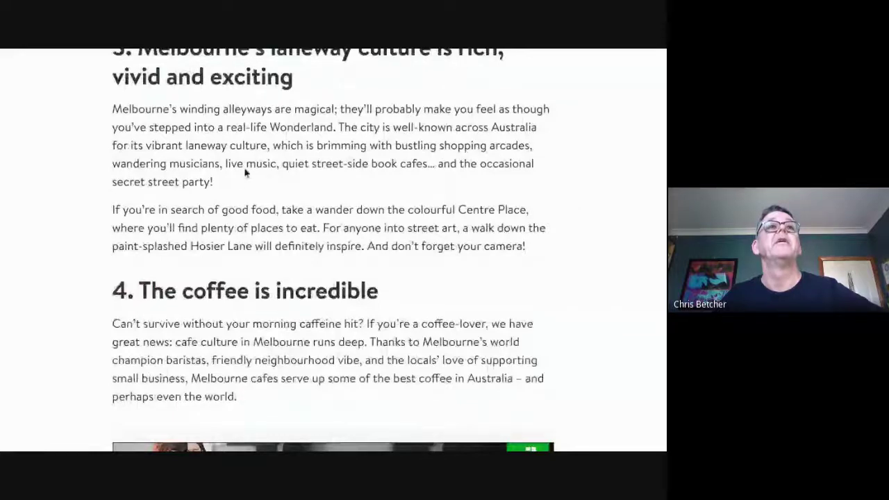
scroll(249, 168, down, 4)
scroll(250, 169, down, 4)
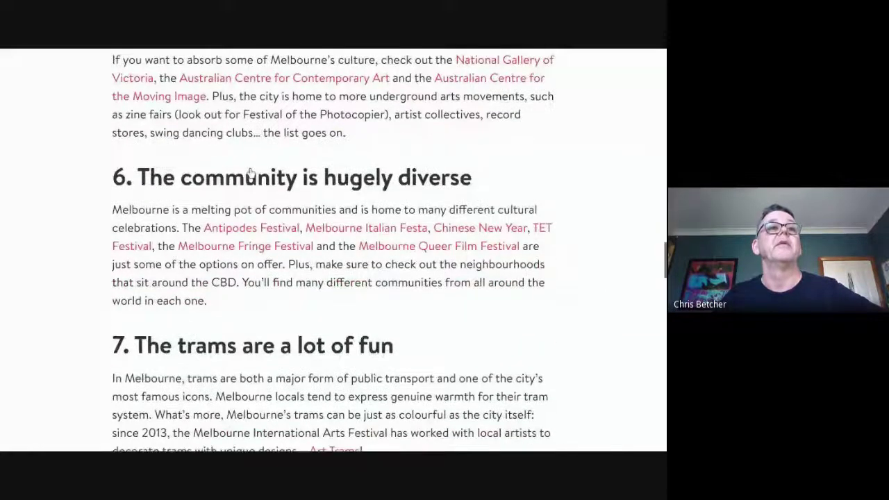
scroll(249, 168, up, 20)
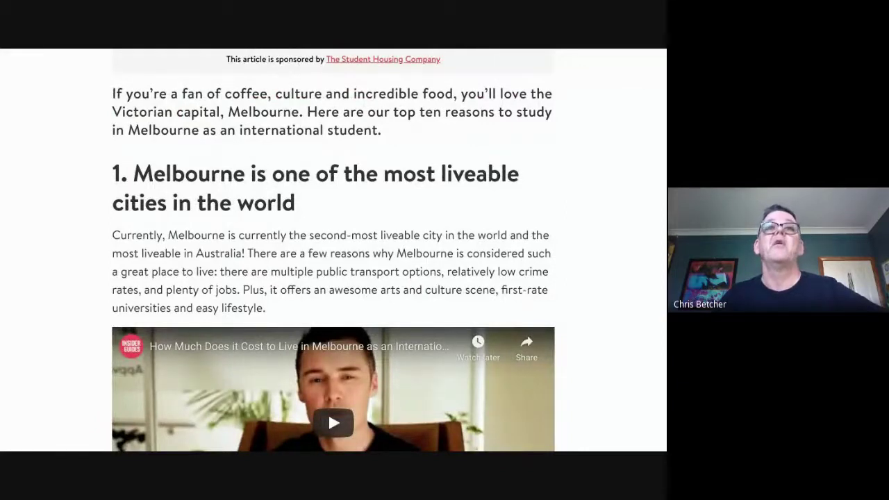
- Return to the originality report and view the second flagged passage with its top web match
key(ctrl+Tab)
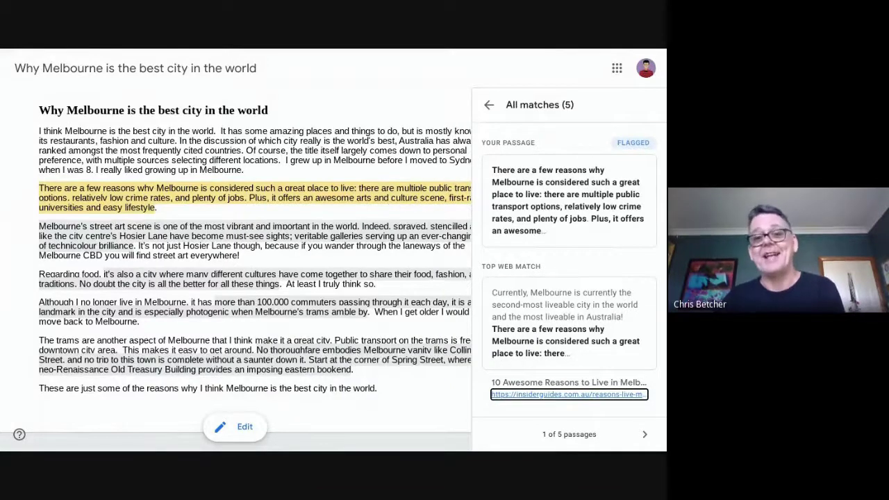
click(645, 434)
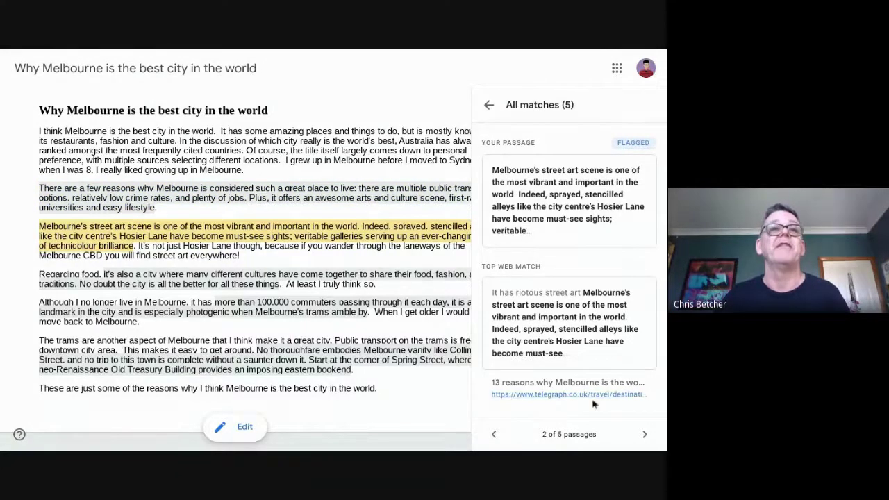
- View the remaining flagged passages of the essay's originality report, from the third to the fifth, with their top web matches
key(Right)
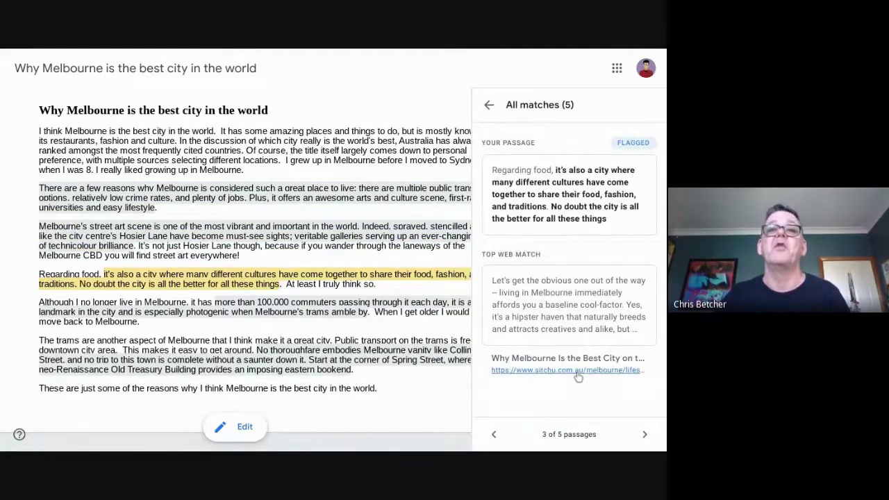
click(295, 311)
click(348, 352)
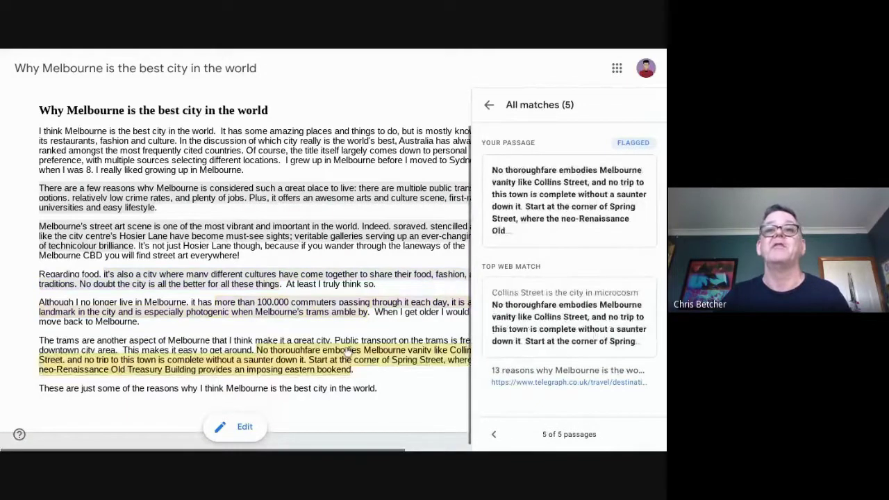
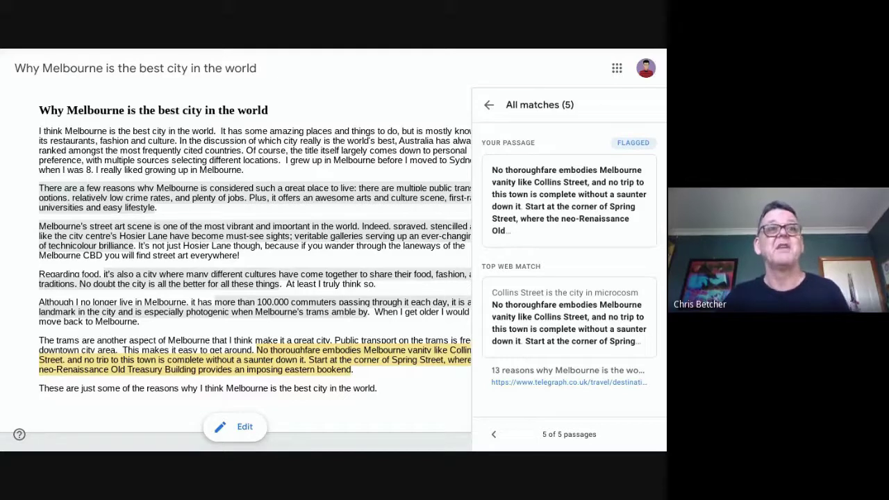
- Open the essay for editing beside its matches and go back to the second flagged passage, comparing the editor with the highlighted report
click(240, 428)
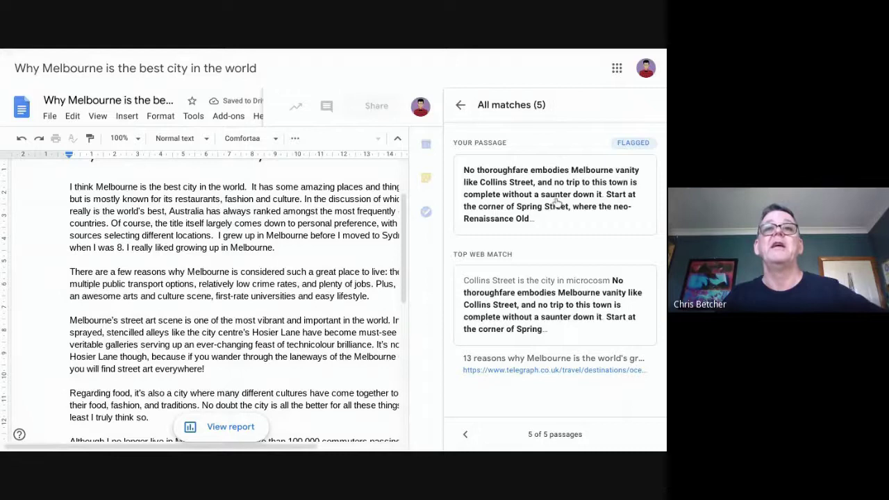
click(466, 435)
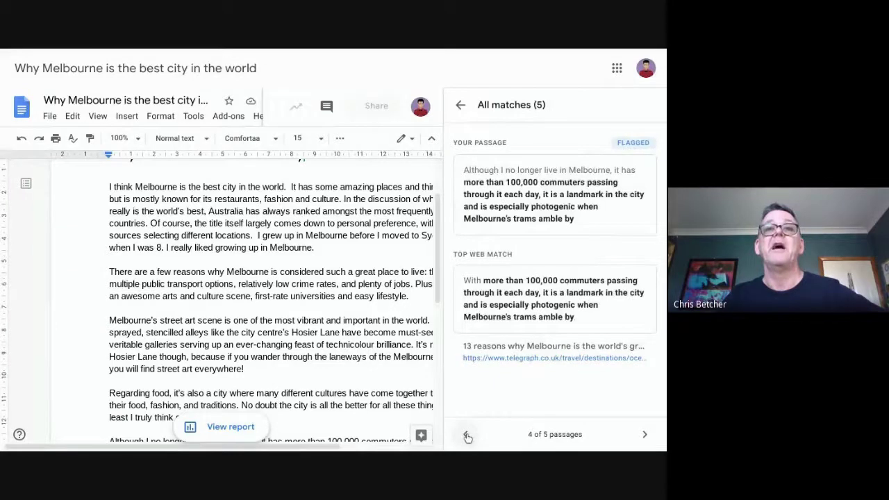
click(467, 435)
click(466, 435)
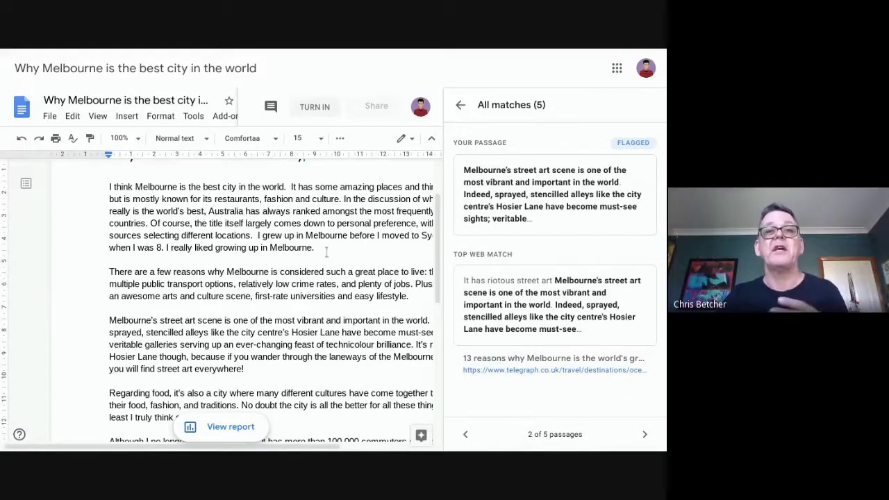
drag(278, 450, 323, 449)
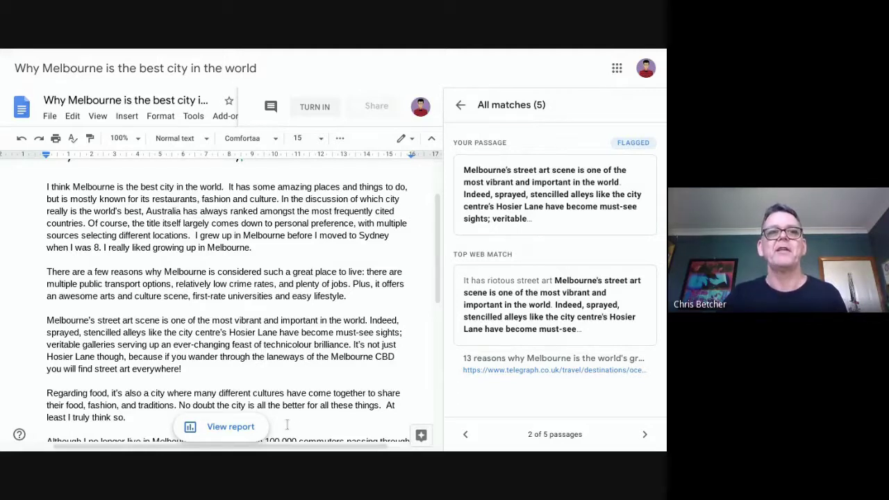
click(243, 430)
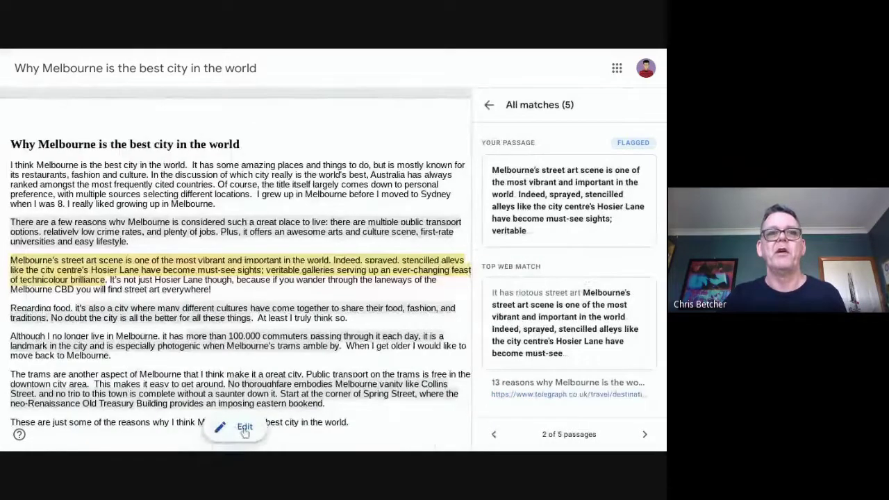
click(245, 429)
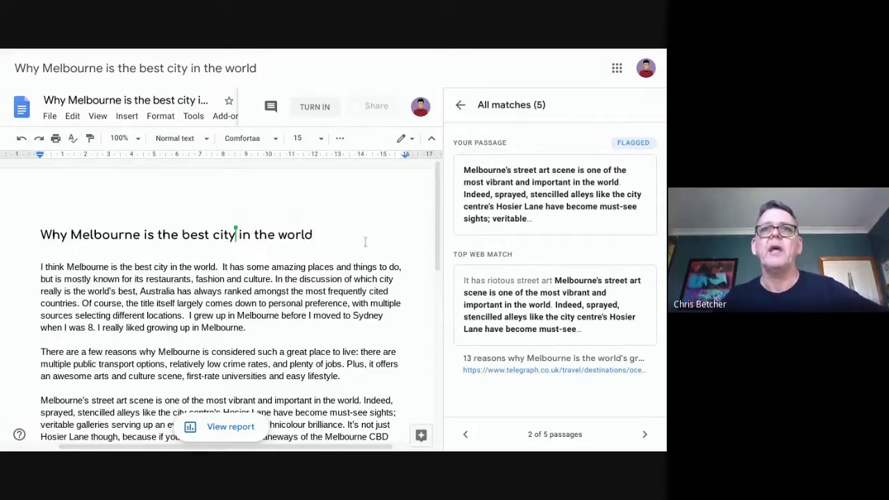
- In the essay's first paragraph, replace "grew up" with "was raised" and "moved" with "migrated"
scroll(379, 255, down, 1)
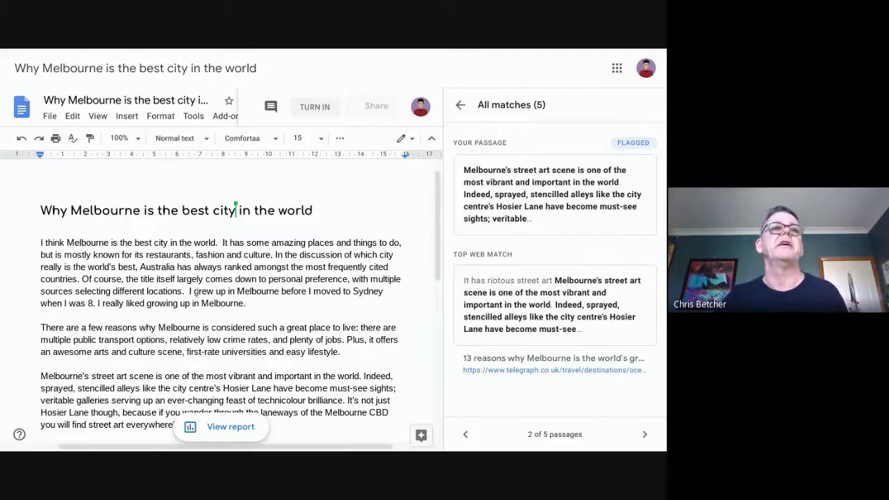
drag(194, 293, 226, 292)
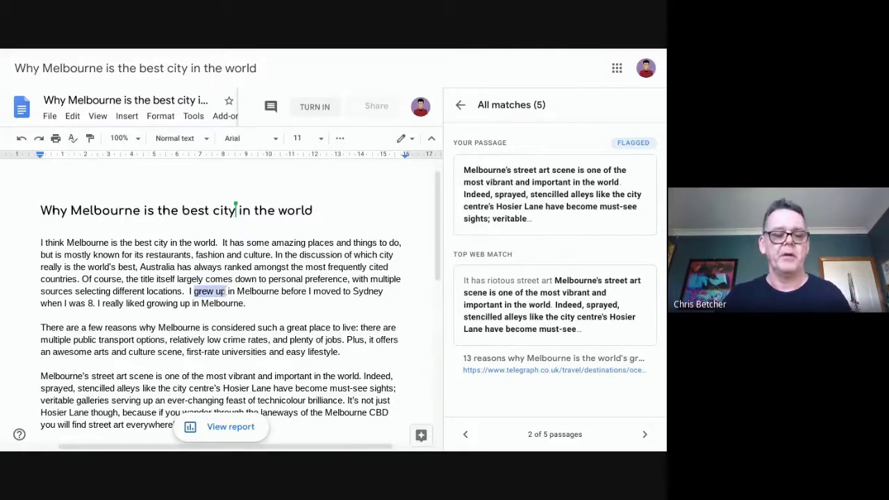
text(was raised)
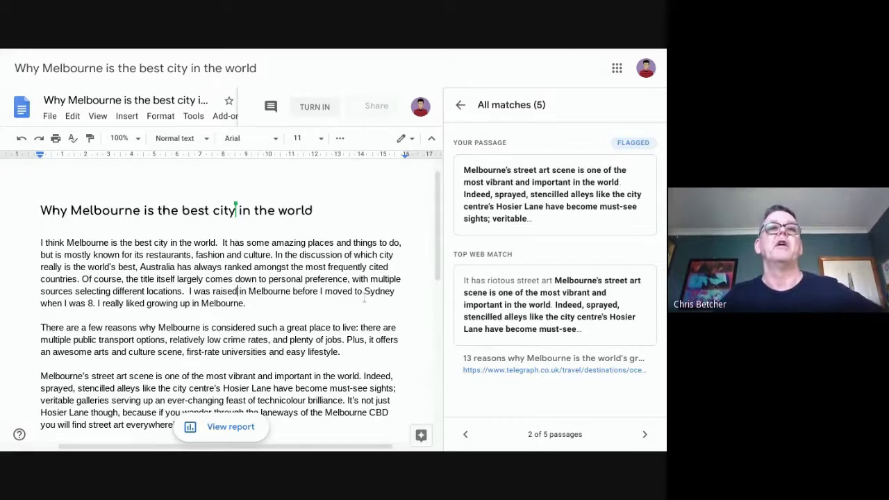
double_click(339, 291)
text(migrated)
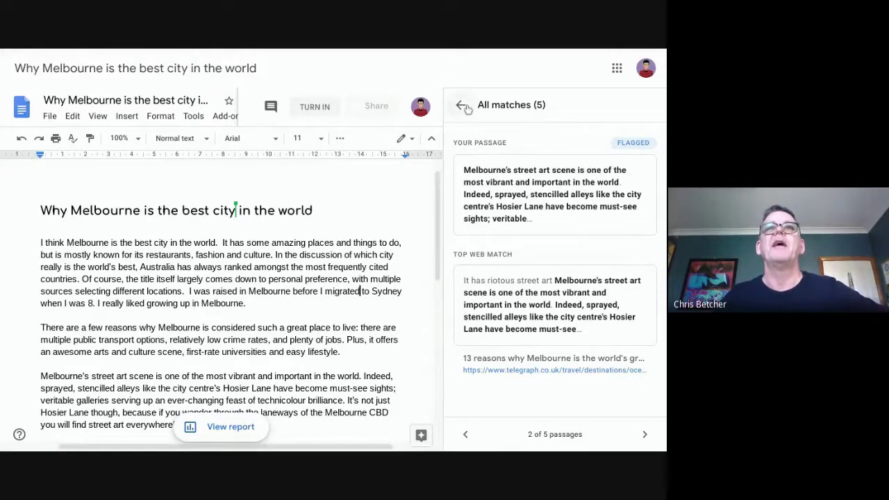
- Hand in the Melbourne essay for "Where do we live task" and confirm the submission
click(315, 108)
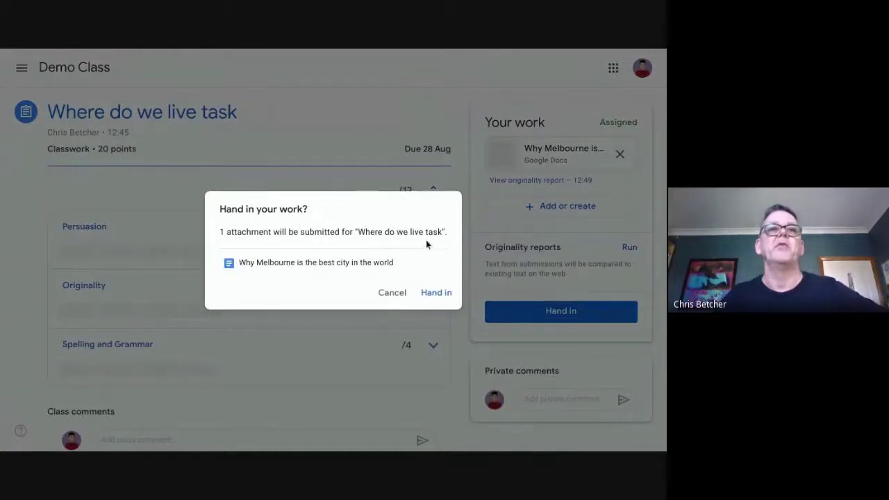
click(436, 292)
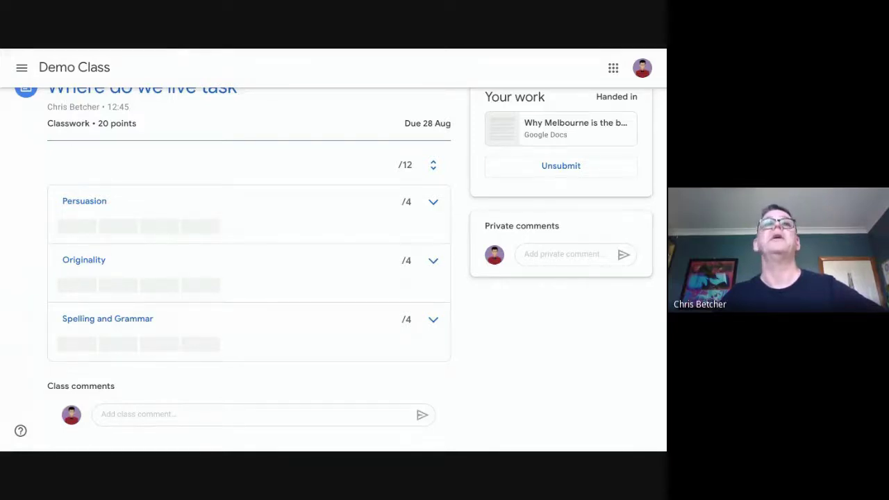
- Switch to the teacher's student work view of the task and open the turned-in Melbourne essay for grading
key(alt+Tab)
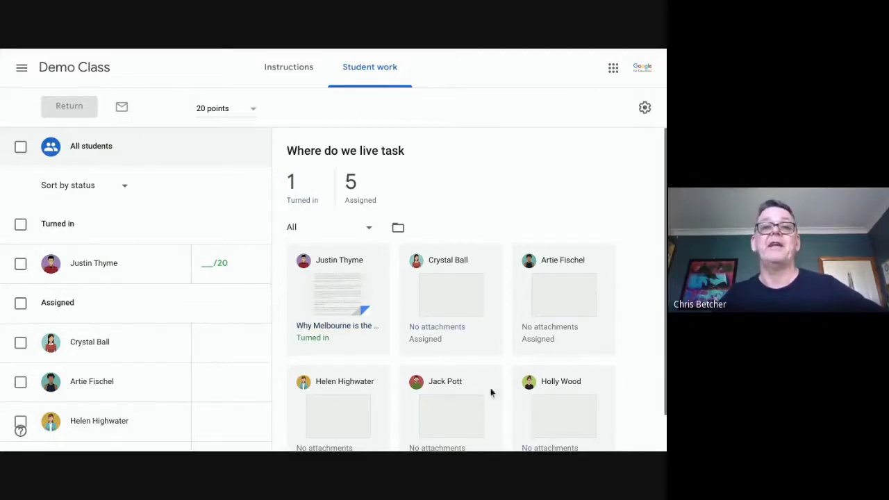
click(338, 295)
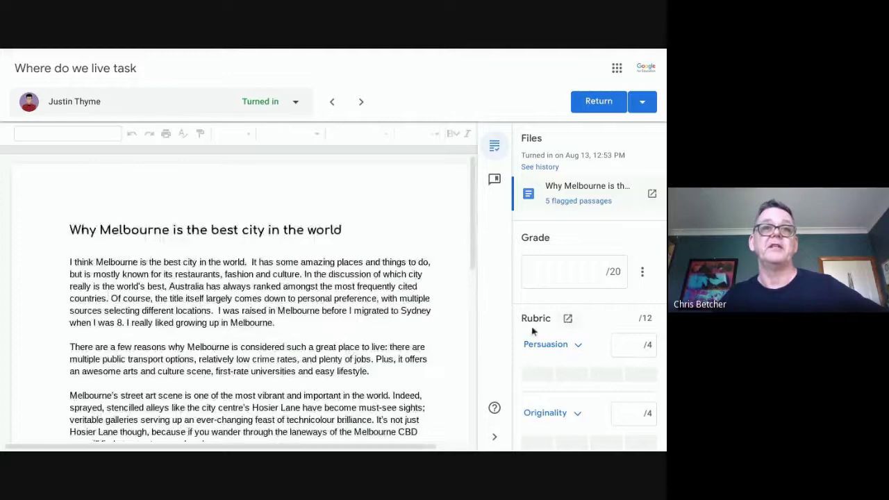
scroll(469, 331, down, 1)
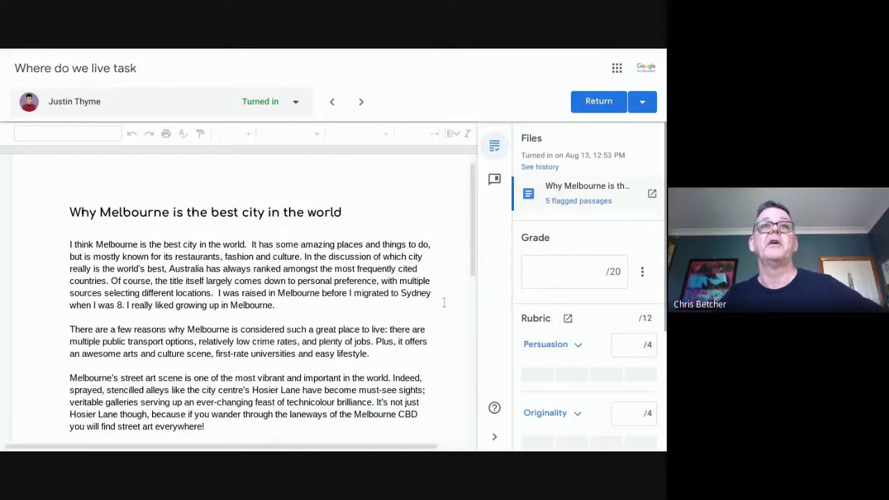
- Look over the list of students and their submission statuses, and the grading rubric with its private comments area
click(296, 102)
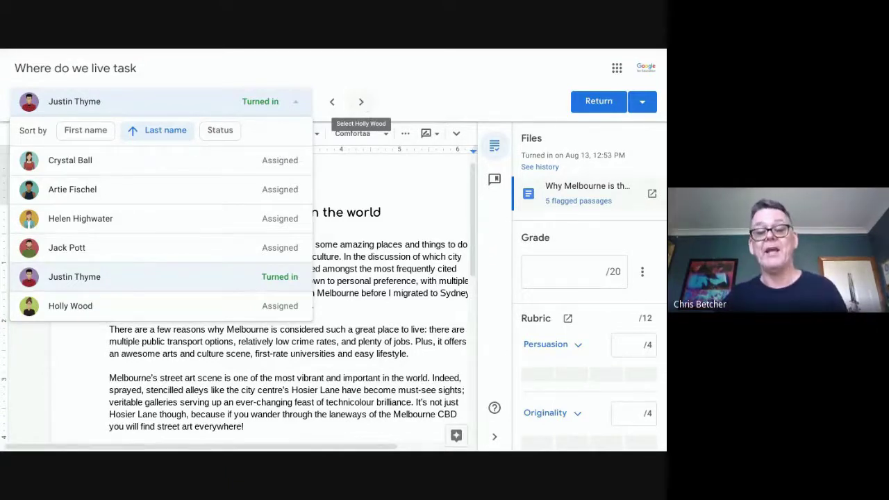
click(401, 100)
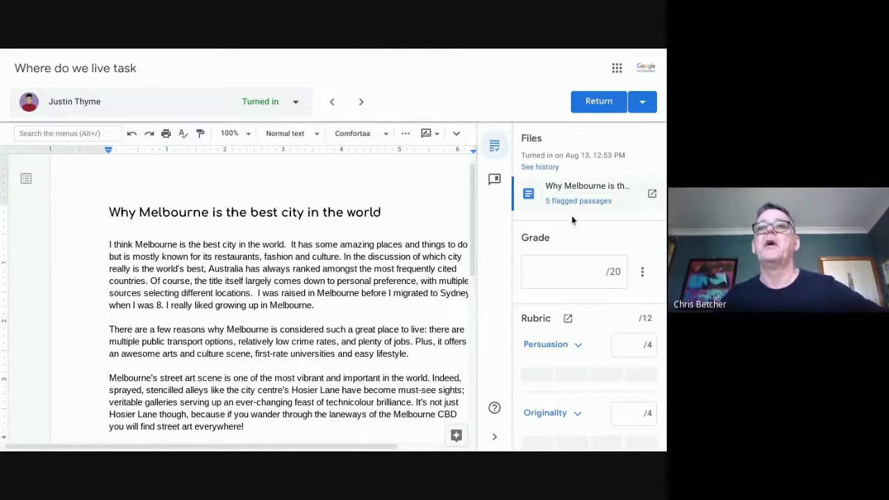
scroll(593, 233, down, 3)
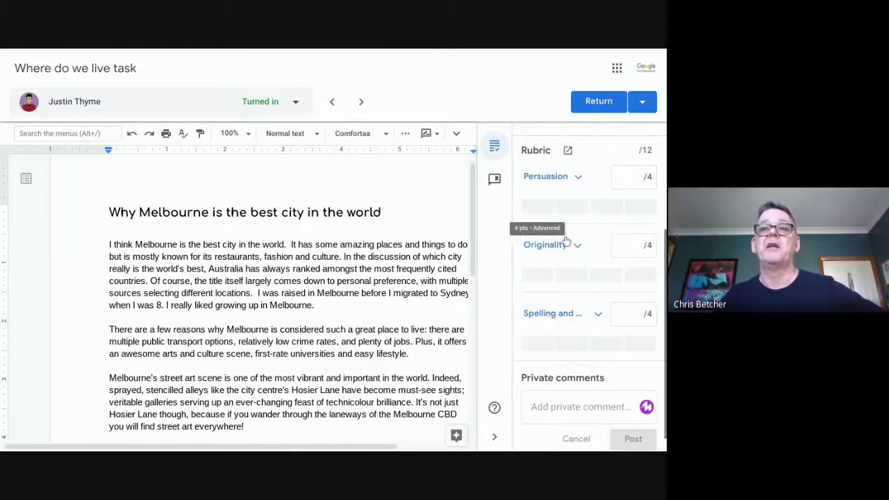
scroll(432, 287, up, 1)
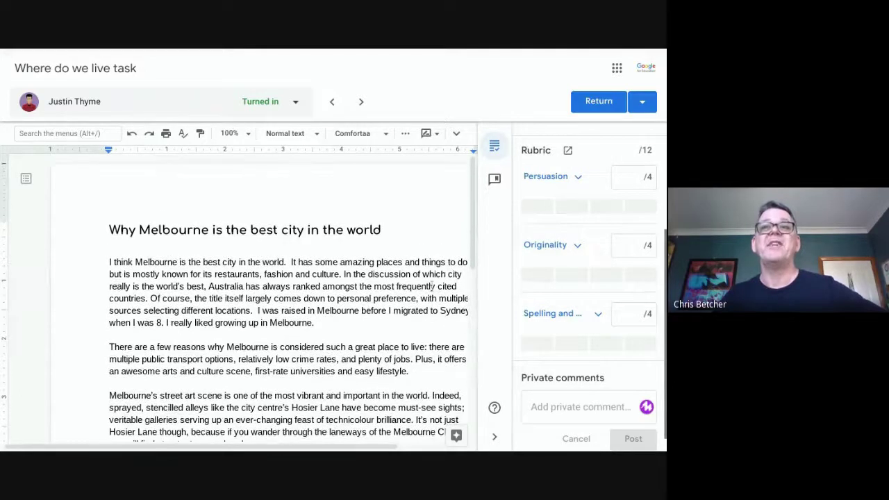
scroll(544, 262, up, 3)
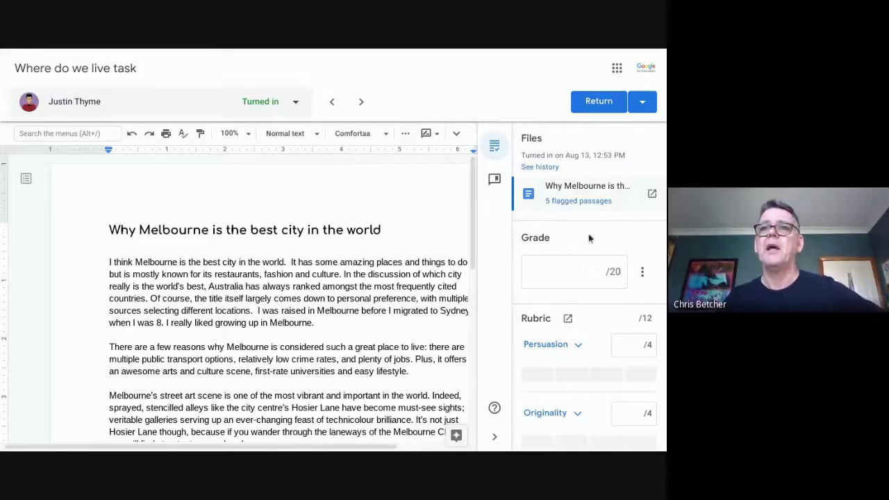
- Open the submission's originality report, compare its percentage and count summaries, and close it to return to the essay
click(571, 201)
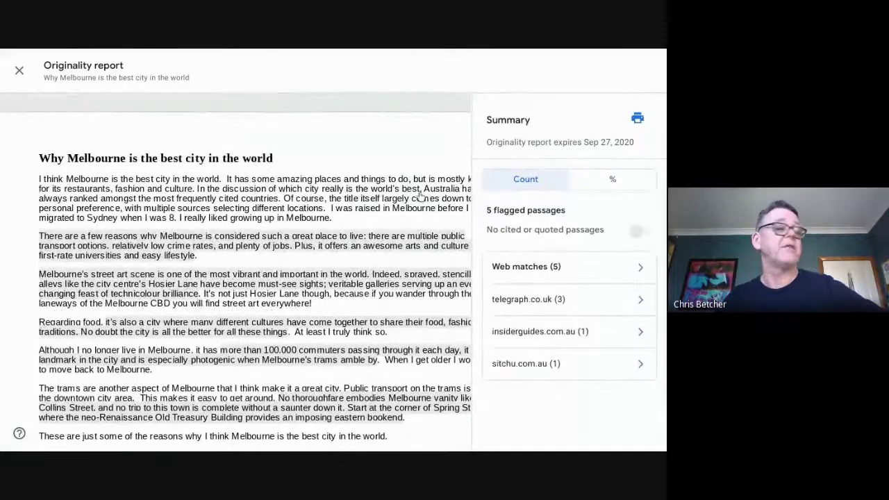
scroll(400, 240, down, 1)
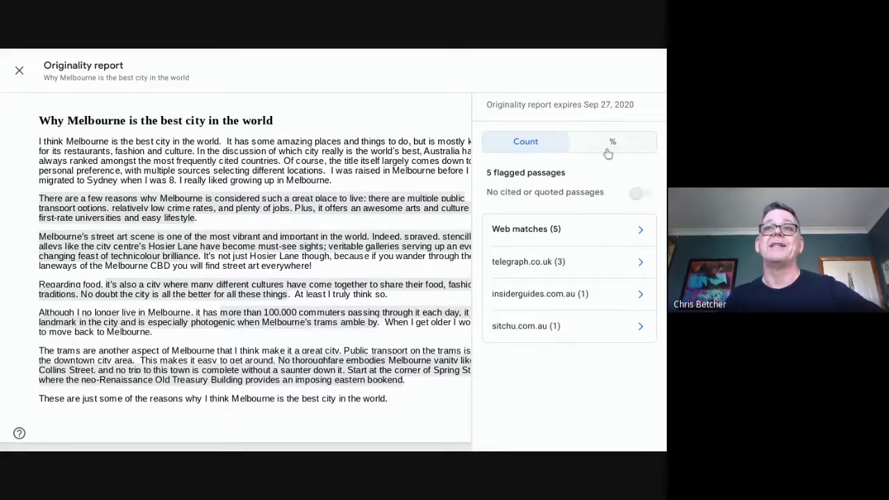
click(608, 146)
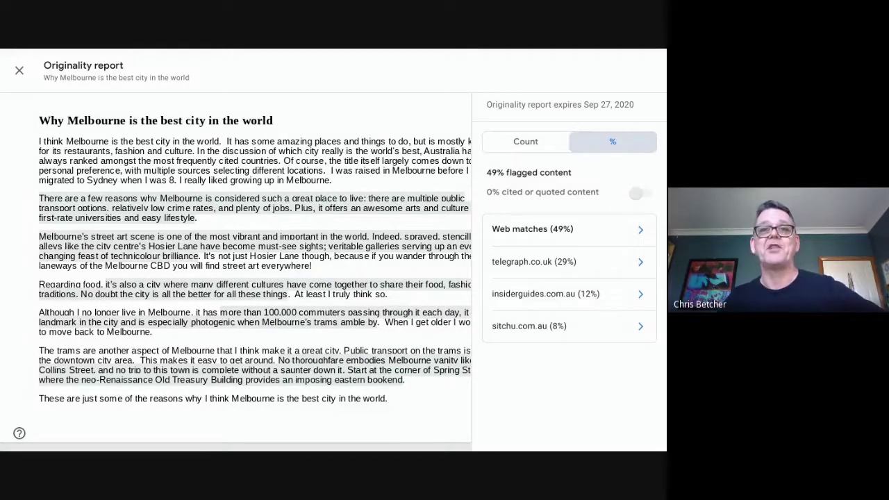
click(526, 143)
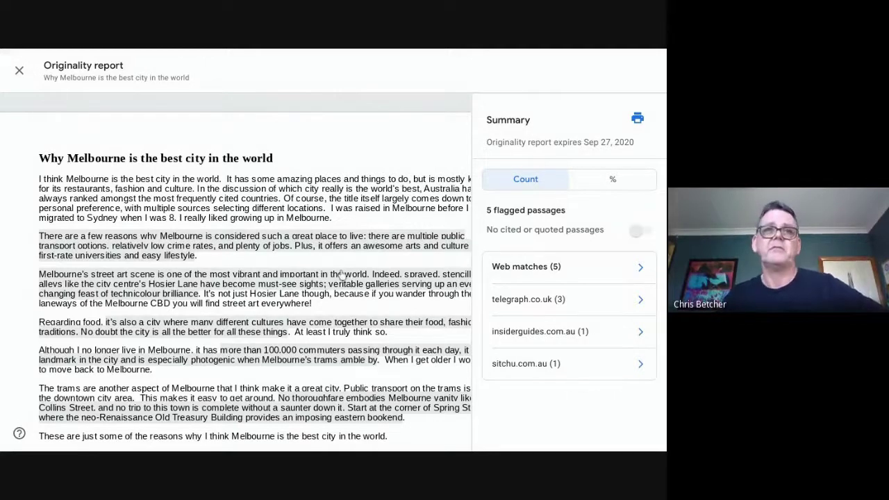
scroll(342, 276, down, 1)
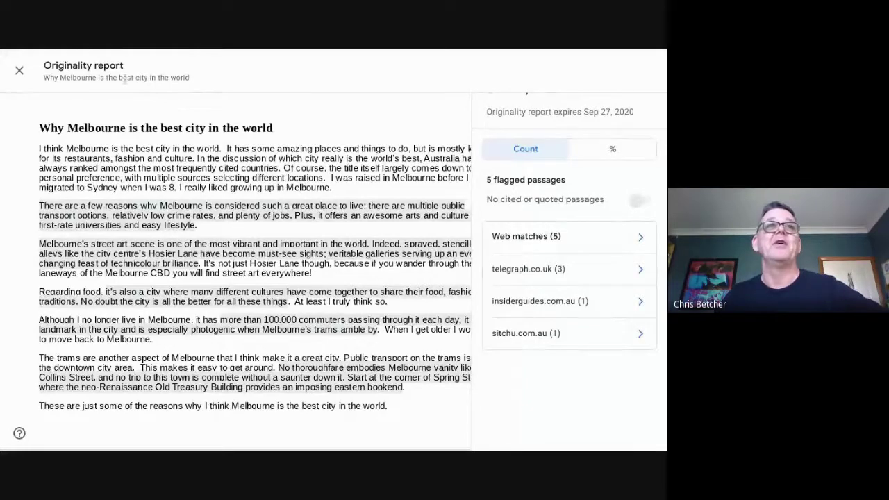
click(20, 71)
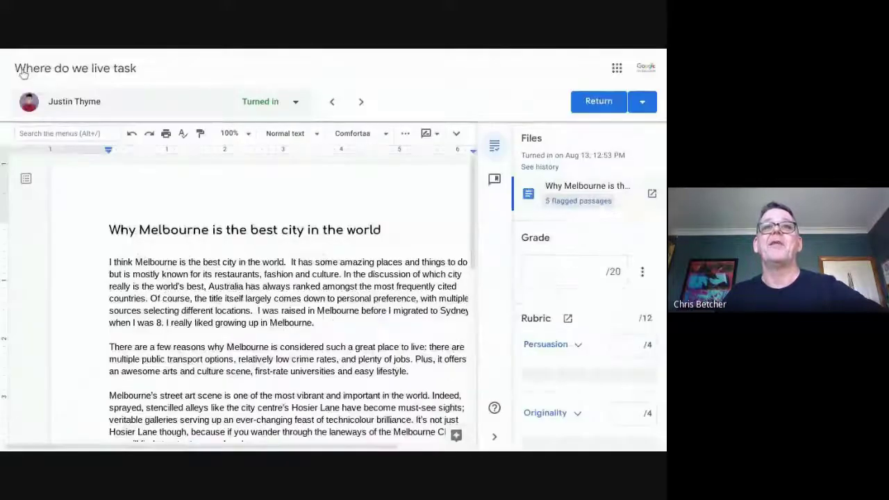
scroll(414, 268, down, 1)
scroll(398, 287, down, 1)
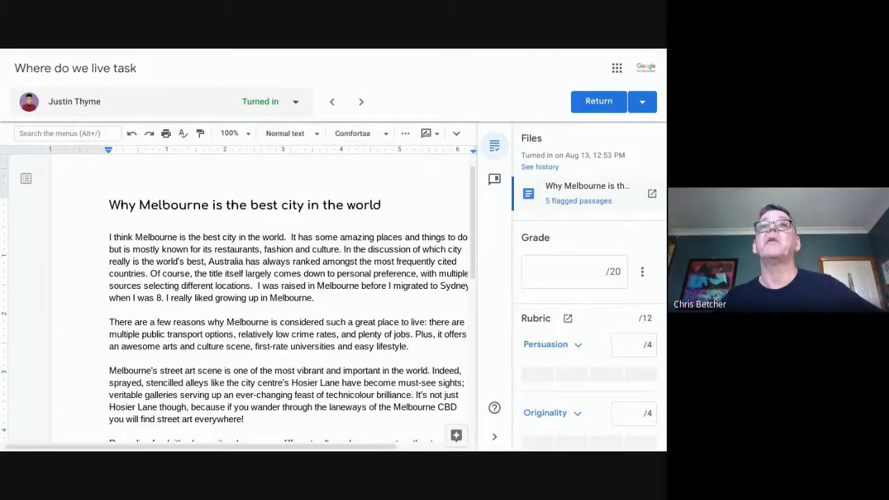
- Switch to the slide presentation and advance from the Originality Reports Resources slide to the Feedback slide
key(alt+Tab)
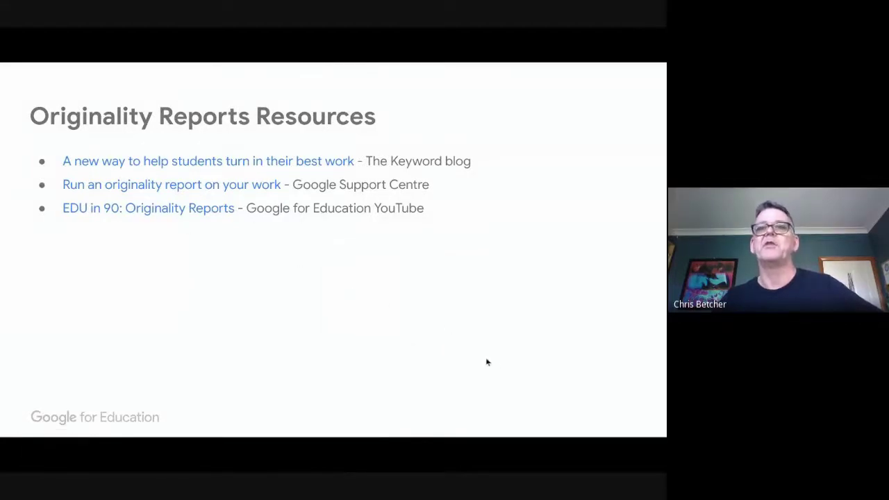
click(568, 392)
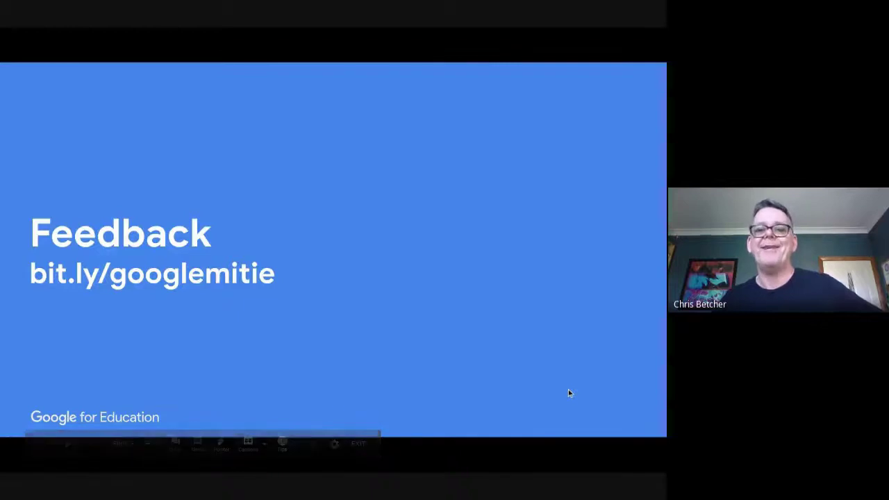